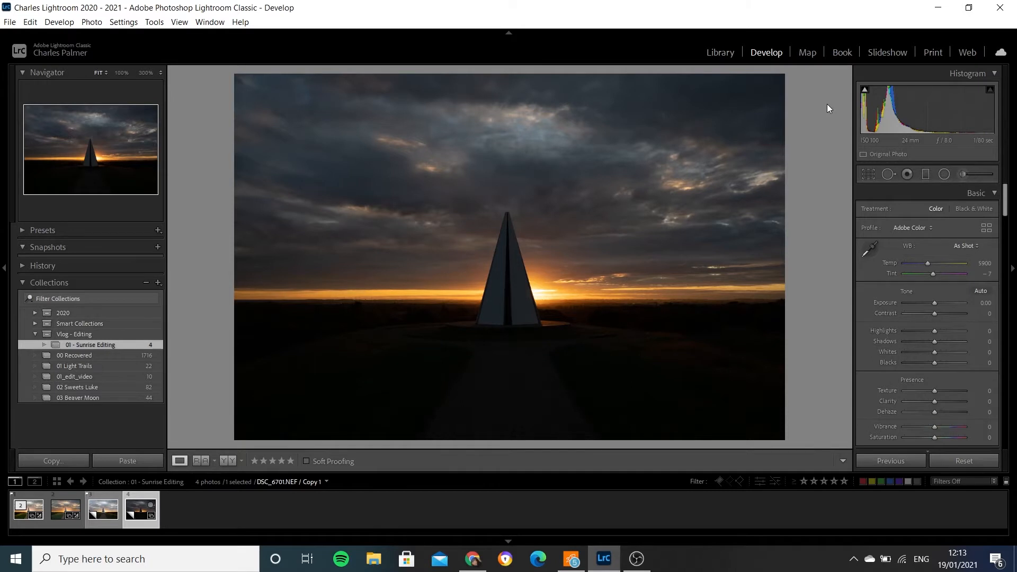
- Raise the exposure of the dark photo DSC_6701.NEF to +1.20 and lower its highlights to -100
key("Left")
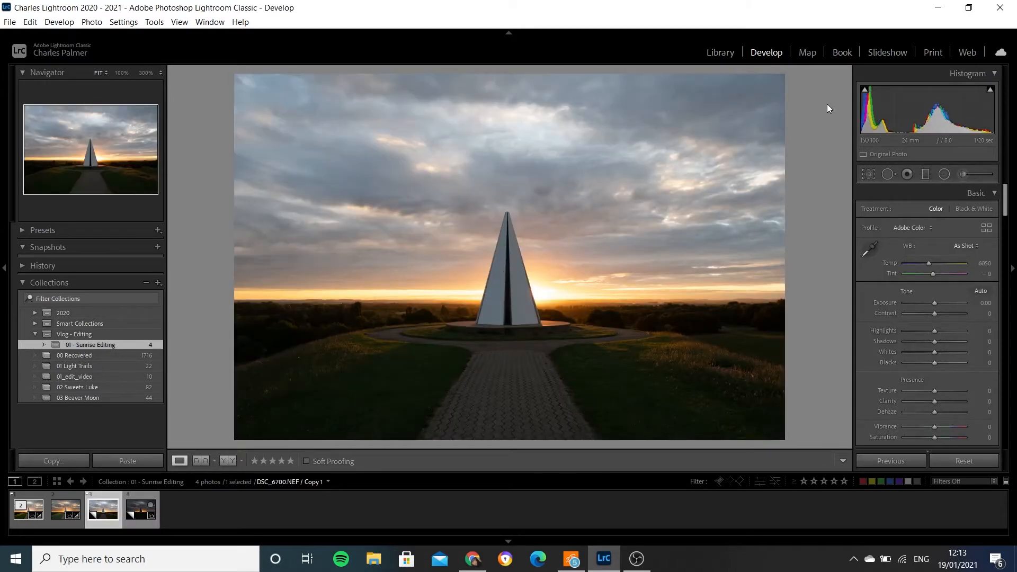
key("Right")
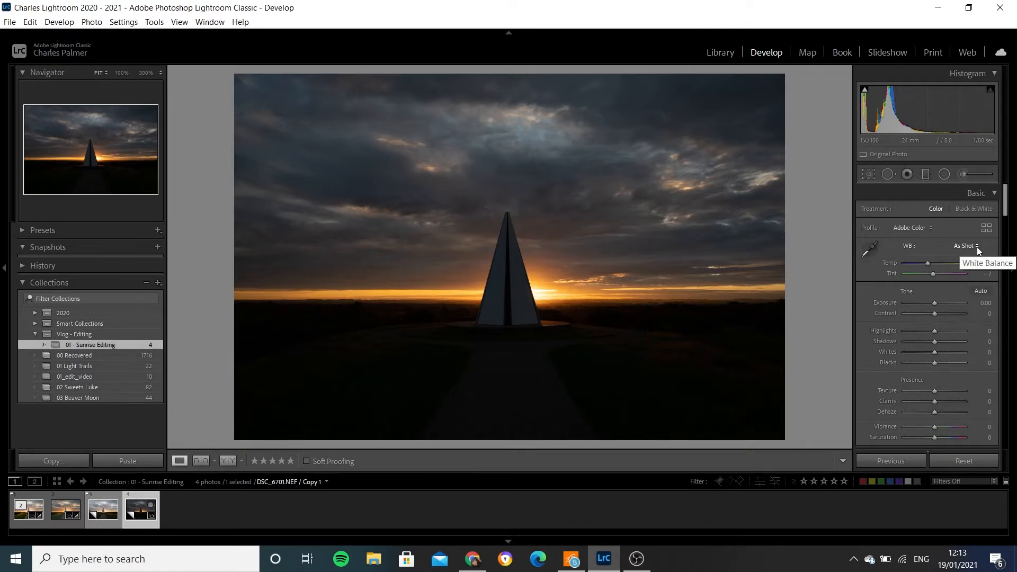
left_click(985, 303)
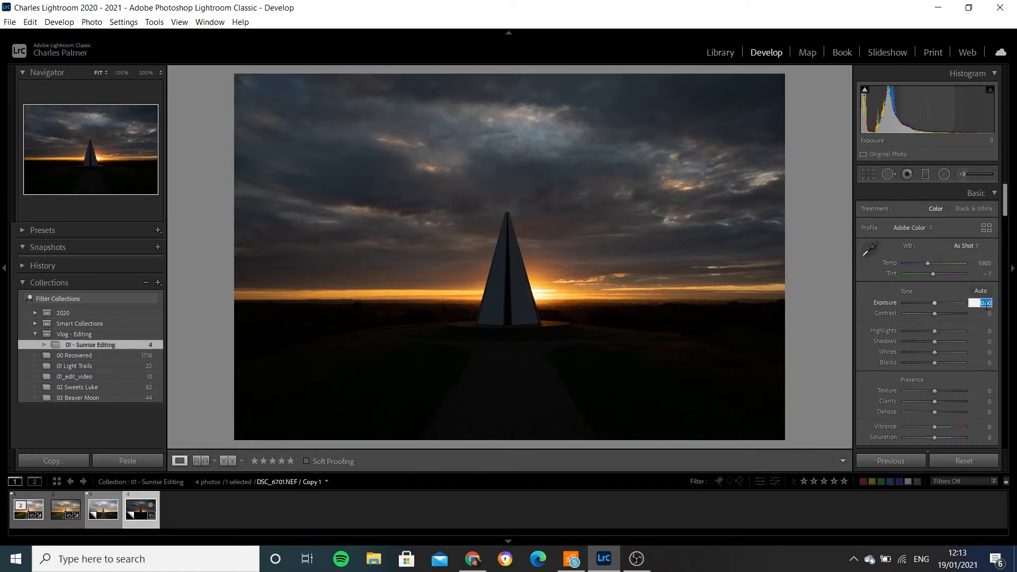
type("1.2")
key("Return")
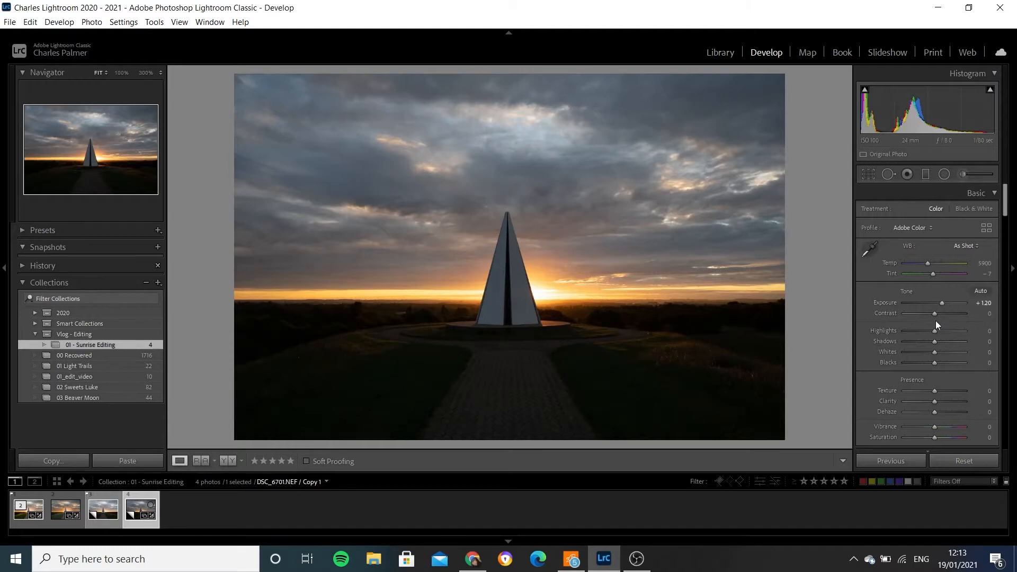
mouse_move(988, 91)
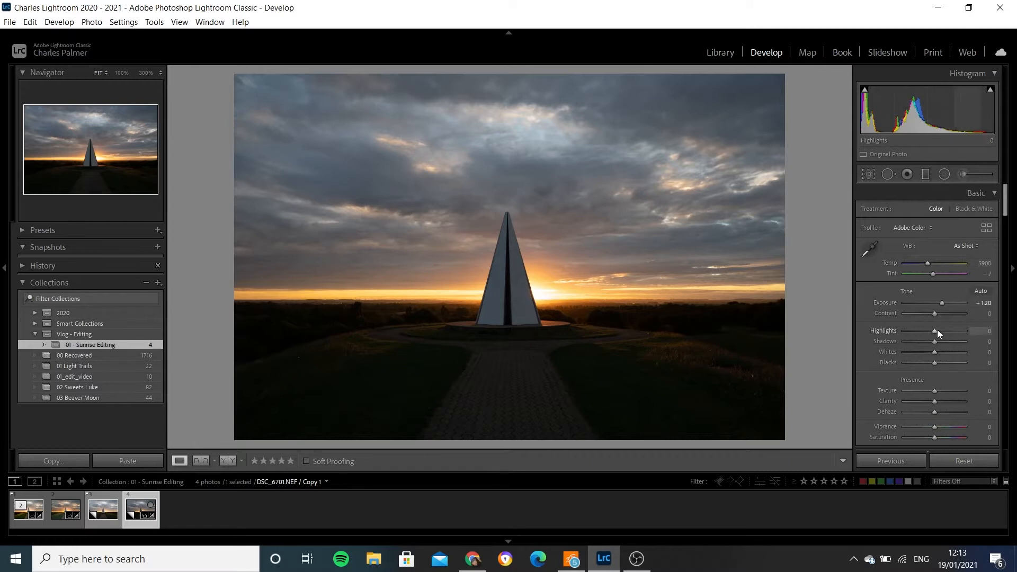
left_click_drag(933, 330, 888, 336)
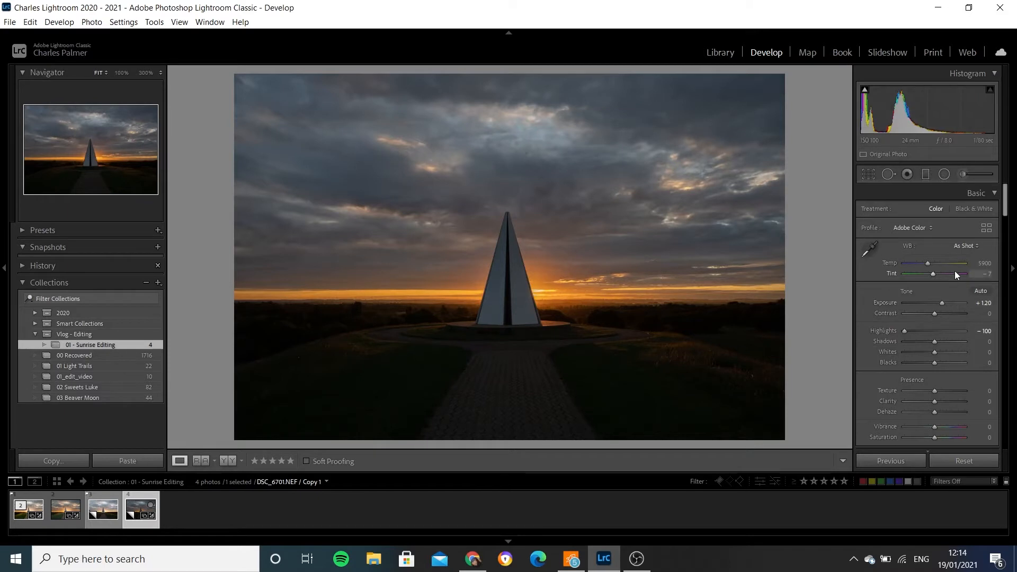
- Warm the photo's white balance to a temperature of 7500 and set the contrast to +6
left_click(984, 263)
type("7500")
key("Return")
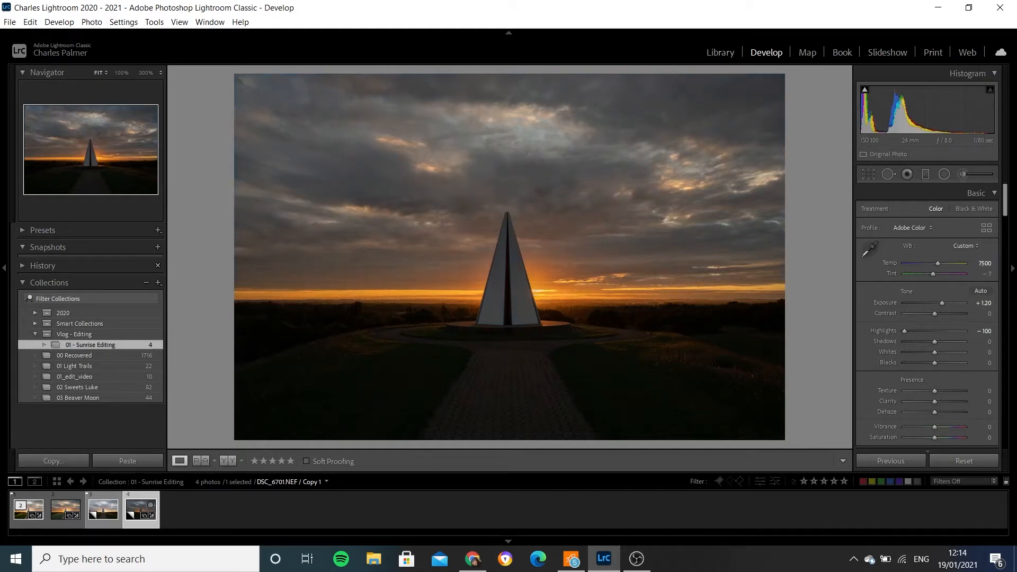
left_click(987, 274)
left_click(988, 274)
left_click(985, 315)
type("6")
key("Return")
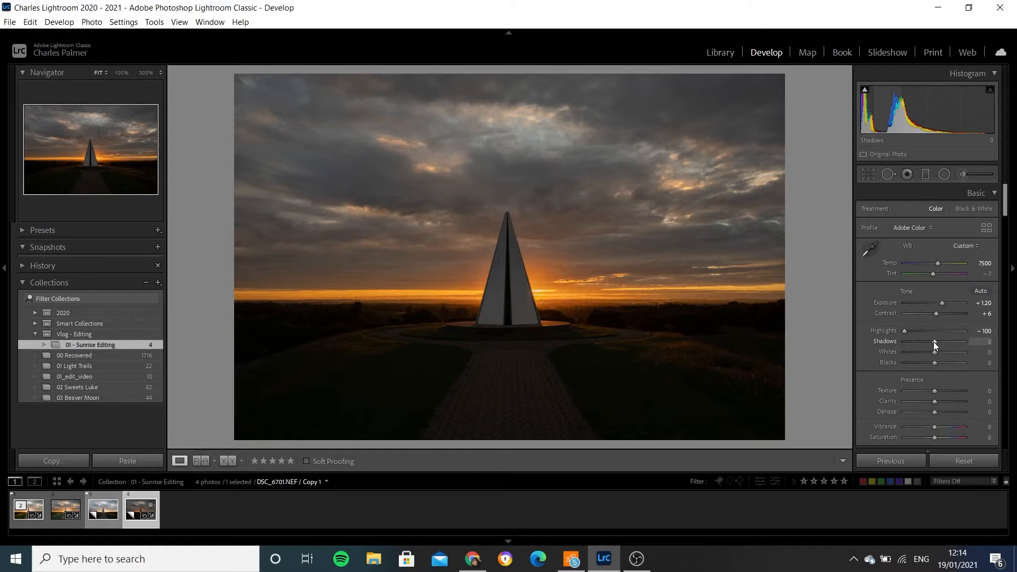
- Balance the tonal range with shadows at +70, highlights at -70, whites at +21 and blacks at +65
left_click_drag(934, 343, 955, 342)
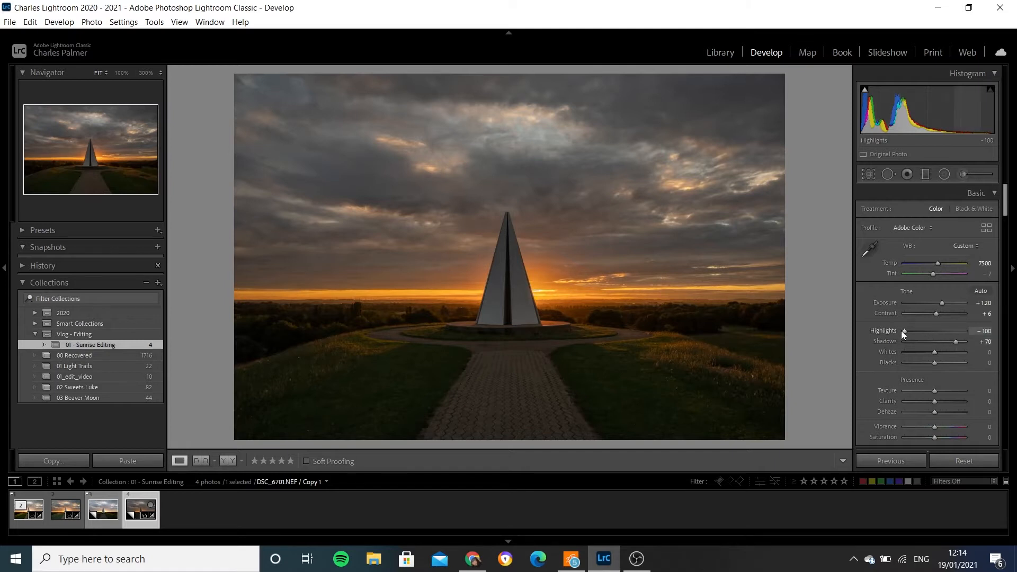
left_click_drag(901, 332, 910, 331)
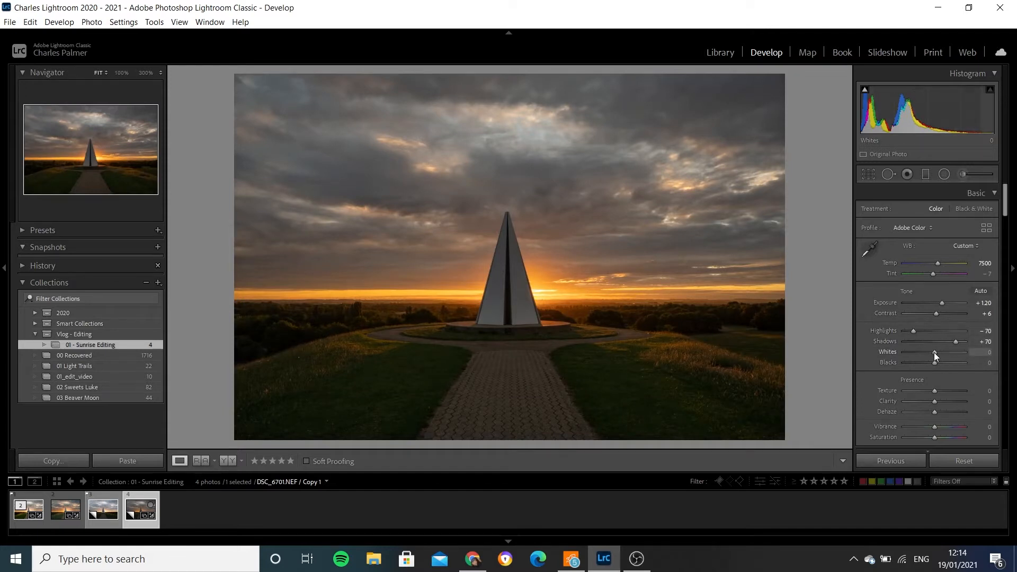
left_click_drag(935, 355, 940, 355)
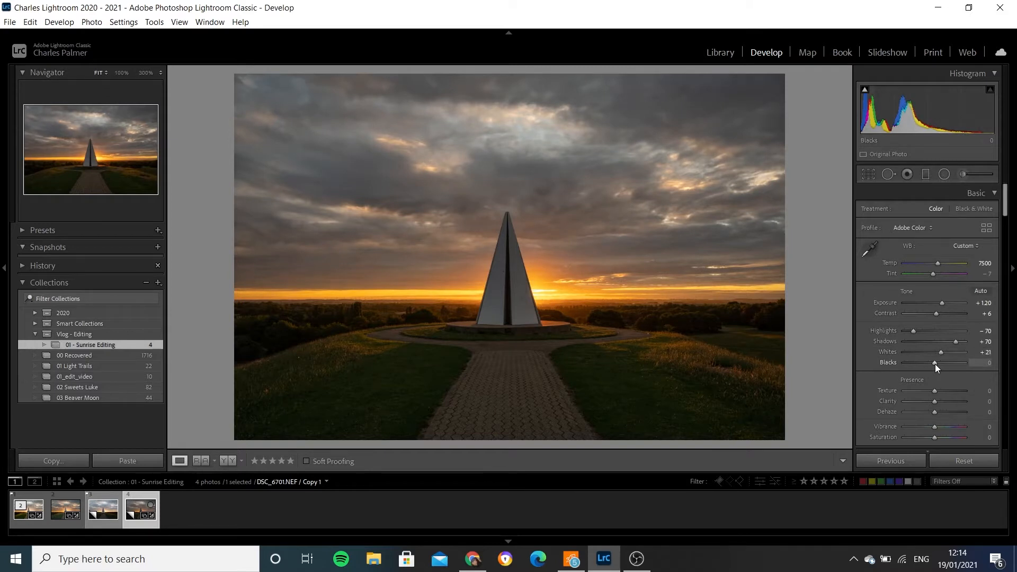
left_click_drag(936, 364, 954, 372)
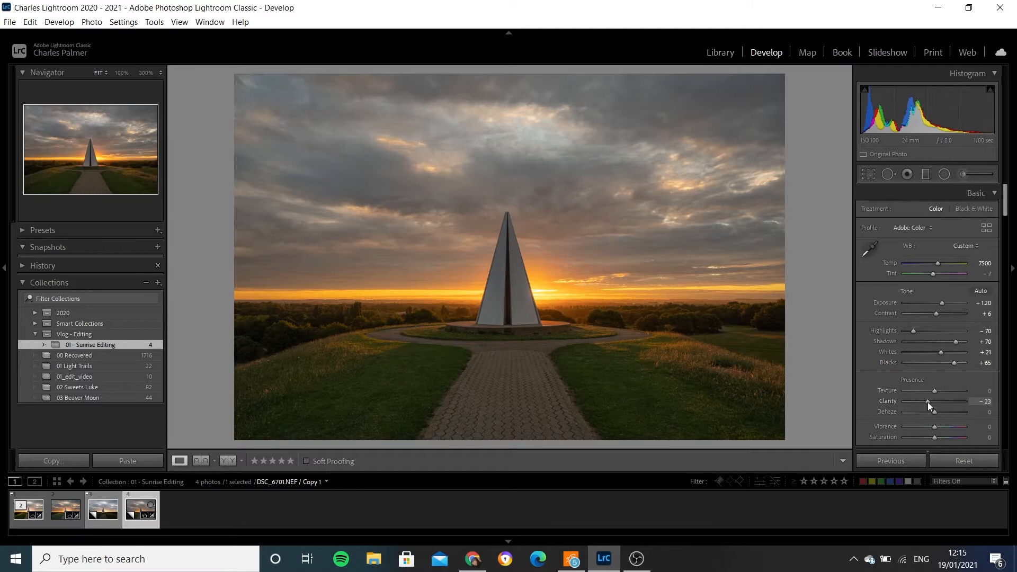
- Set the photo's clarity to -5 and dehaze to +5
left_click(987, 402)
type("-5")
key("Return")
left_click(987, 413)
type("5")
key("Return")
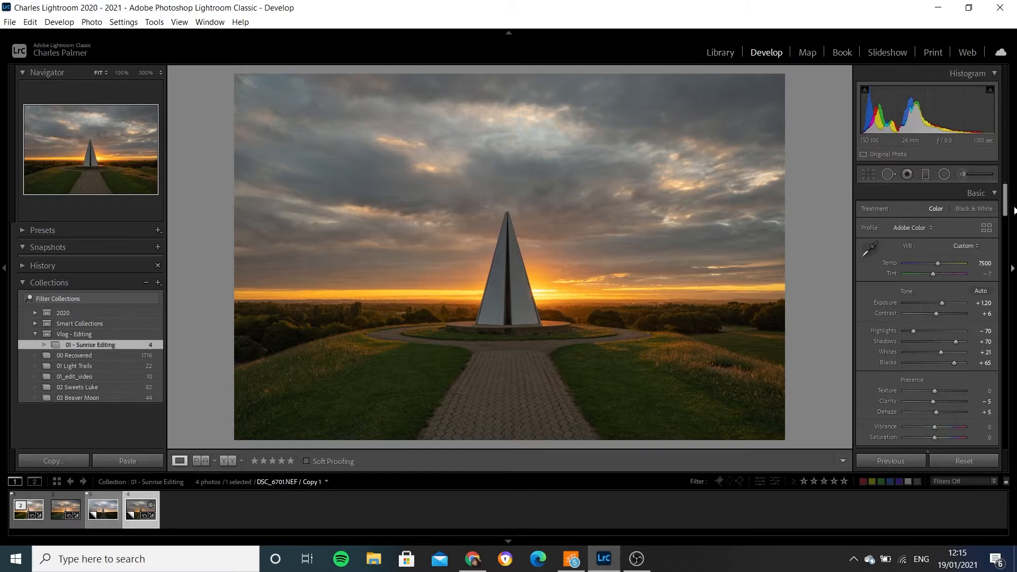
- Shape a subtle S-curve in the tone curve, with points at input 75, output 69 and input 188, output 190
left_click_drag(1007, 201, 1006, 235)
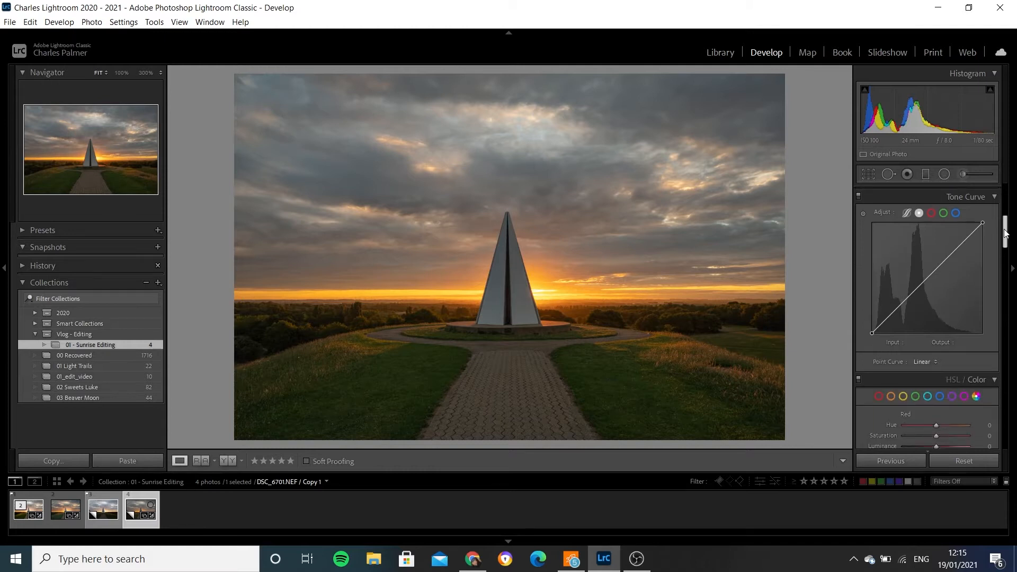
left_click(904, 301)
left_click_drag(904, 300, 904, 303)
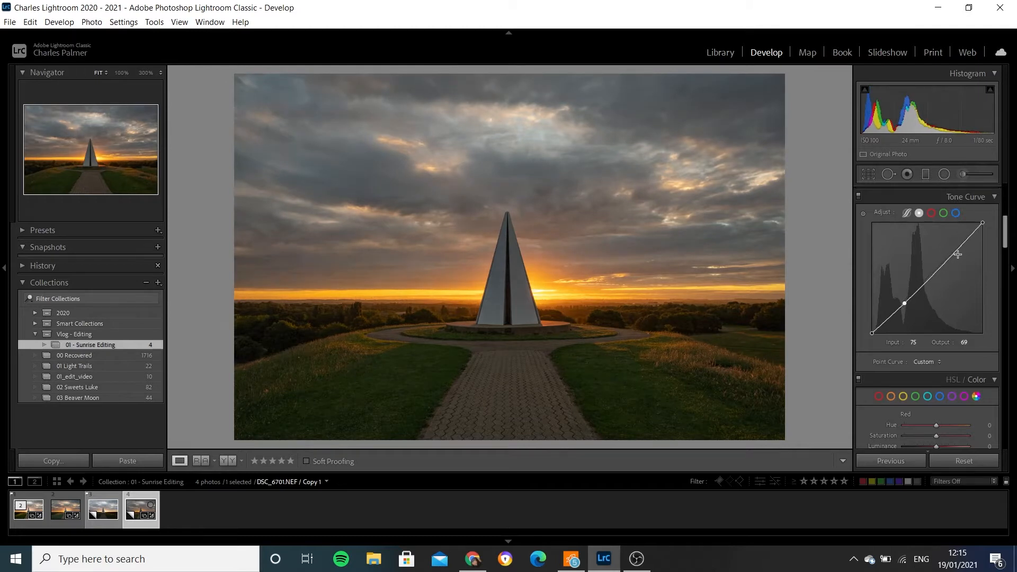
left_click_drag(955, 252, 956, 256)
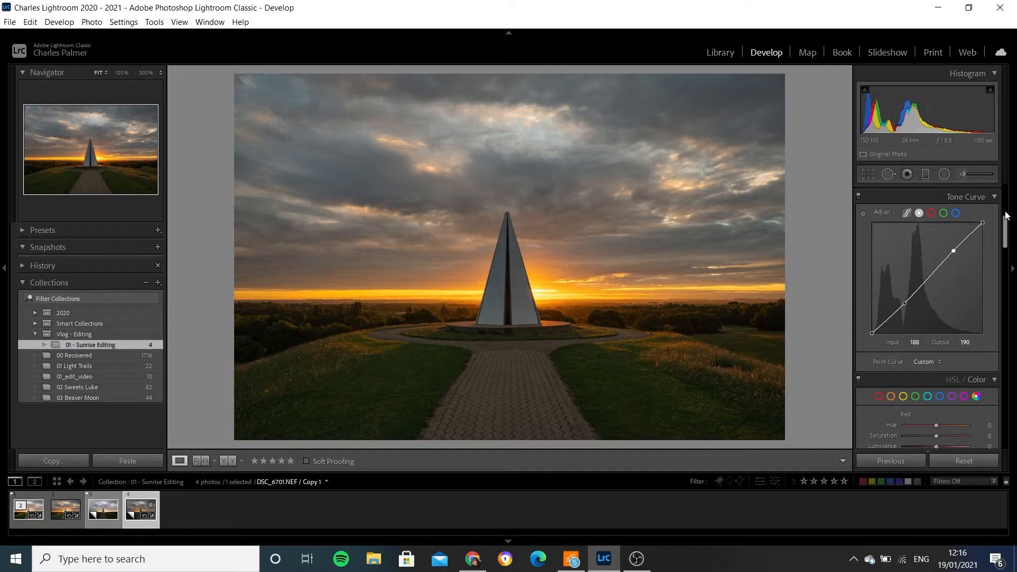
- Boost the warm colours with red saturation +23, orange saturation +40 and orange luminance +15
left_click_drag(1004, 226, 1005, 252)
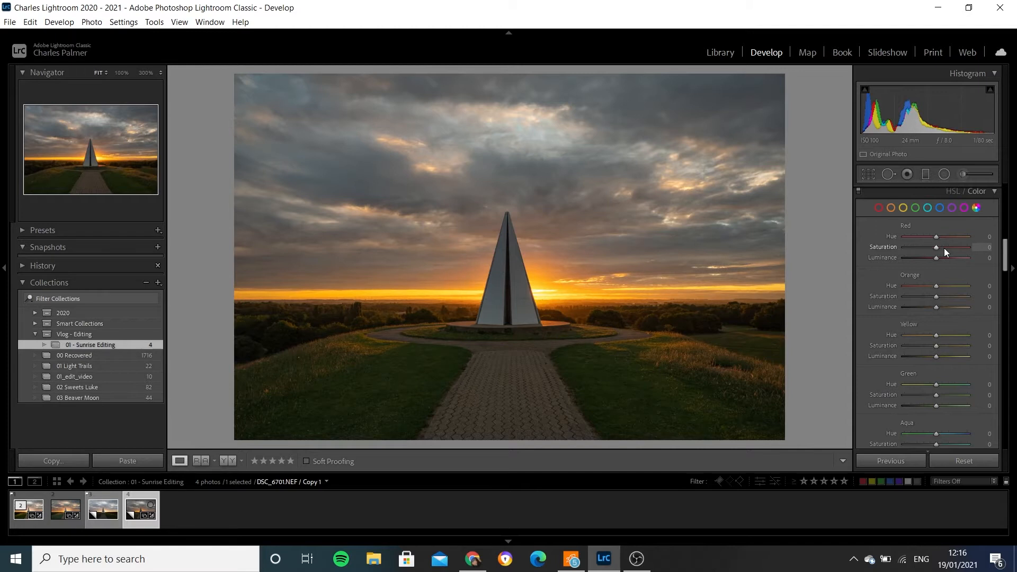
left_click_drag(935, 248, 941, 248)
mouse_move(939, 295)
left_mouse_down()
mouse_move(953, 298)
mouse_move(942, 300)
left_mouse_up()
left_click(986, 296)
type("45")
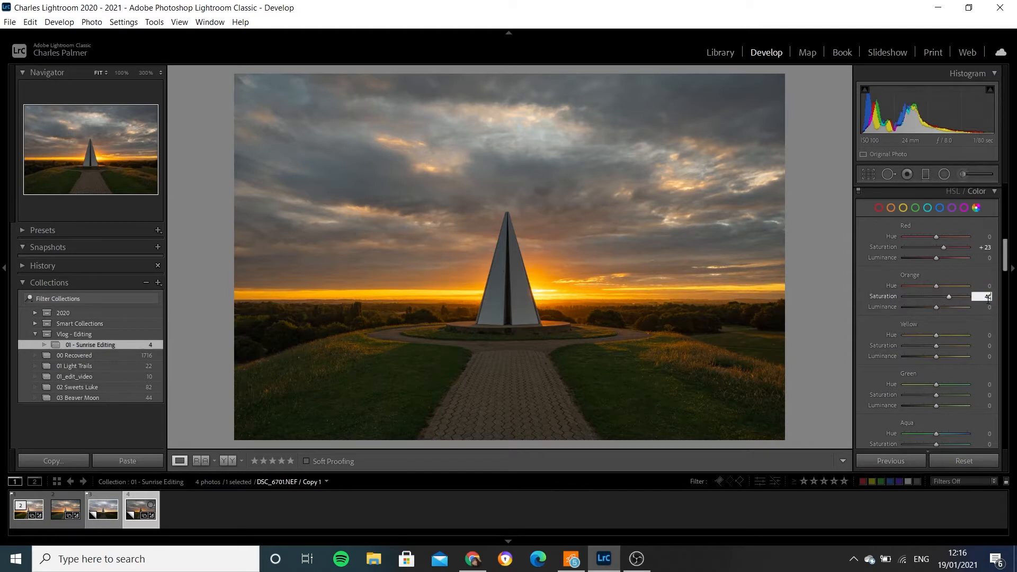
key("Return")
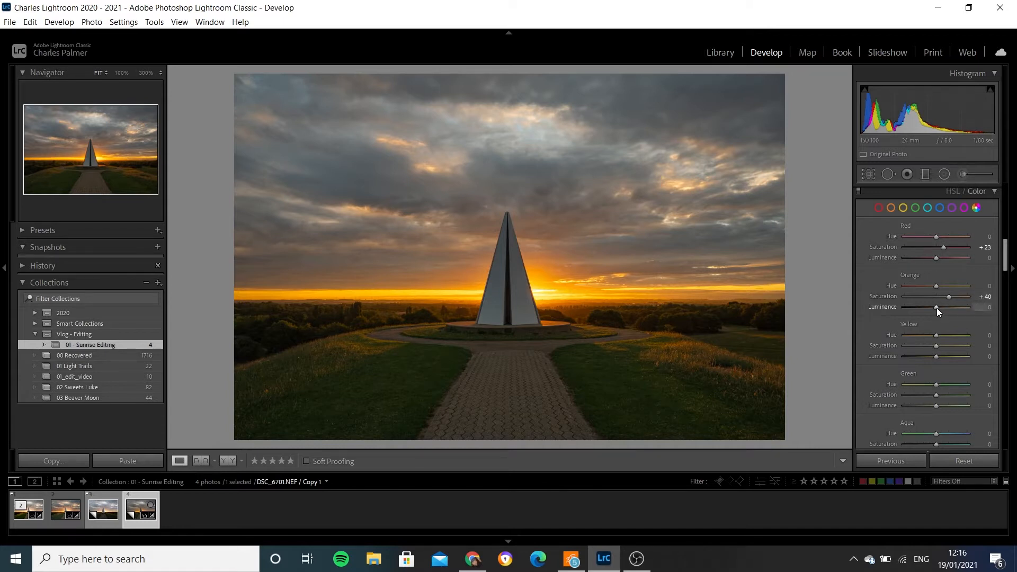
left_click_drag(936, 307, 940, 307)
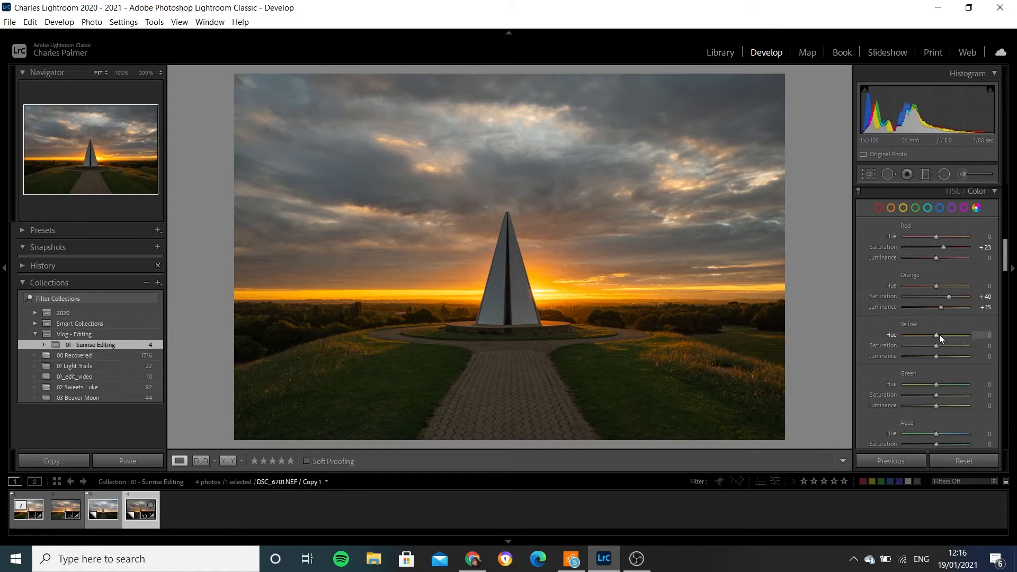
- Set the yellow saturation to +28 and the yellow luminance to +40
left_click(989, 345)
type("28")
key("Return")
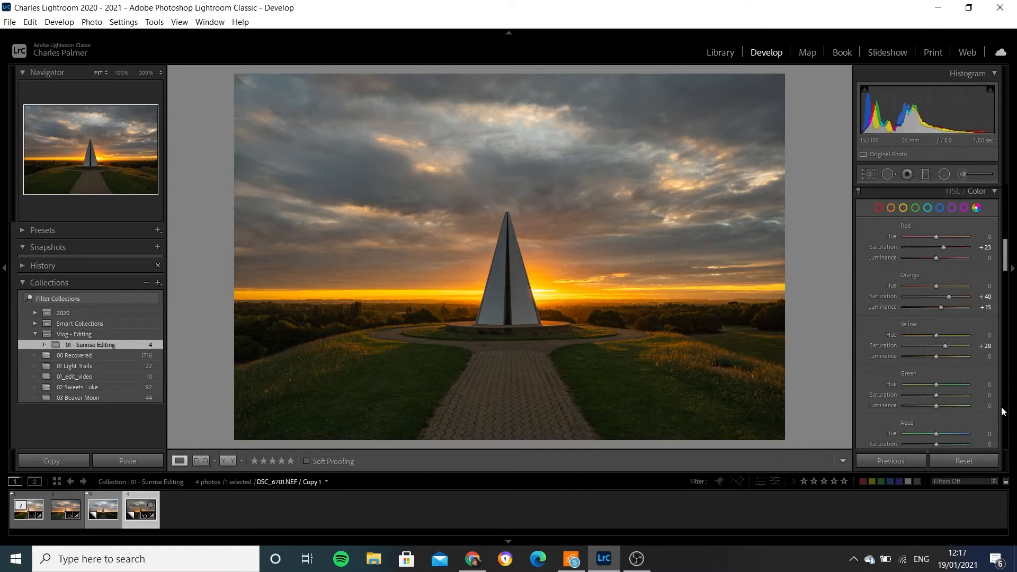
left_click(987, 356)
type("40")
key("Return")
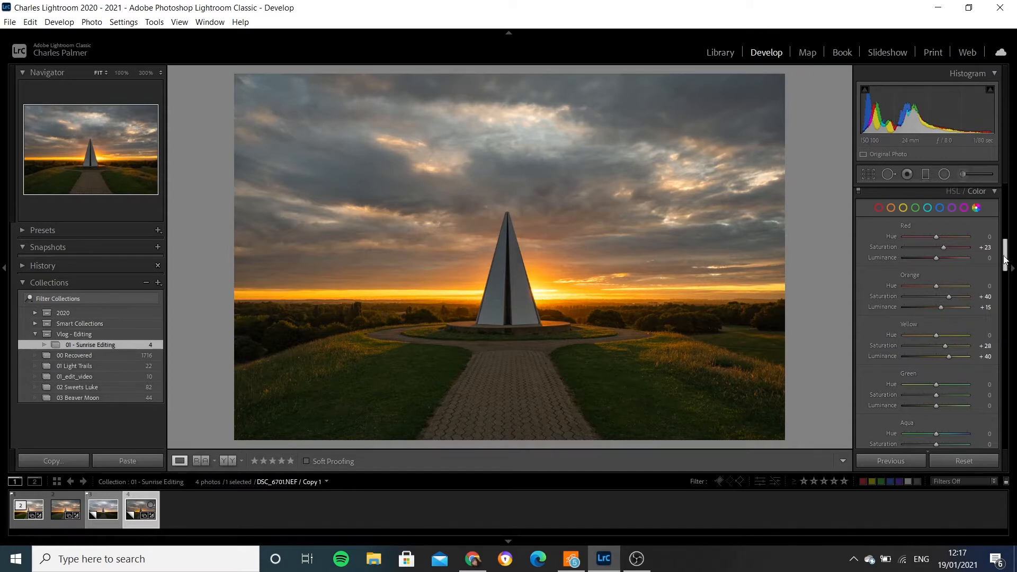
- Colour grade the photo with a slight orange tint in the midtones and highlights and a blue tint in the shadows
left_click_drag(1005, 261, 1009, 307)
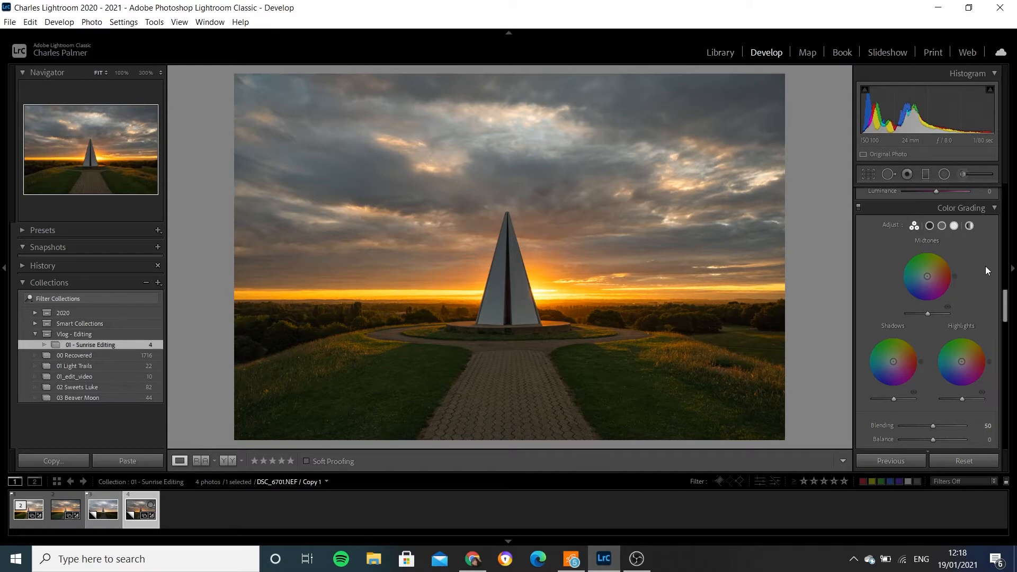
mouse_move(928, 281)
left_mouse_down()
mouse_move(947, 257)
mouse_move(932, 278)
left_mouse_up()
left_click_drag(898, 364, 886, 367)
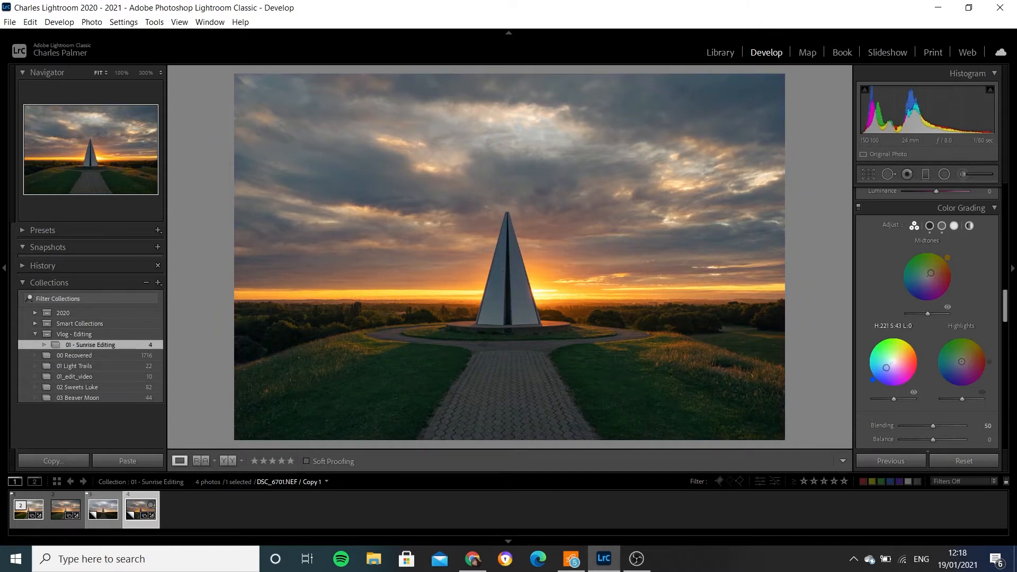
left_click_drag(886, 367, 888, 367)
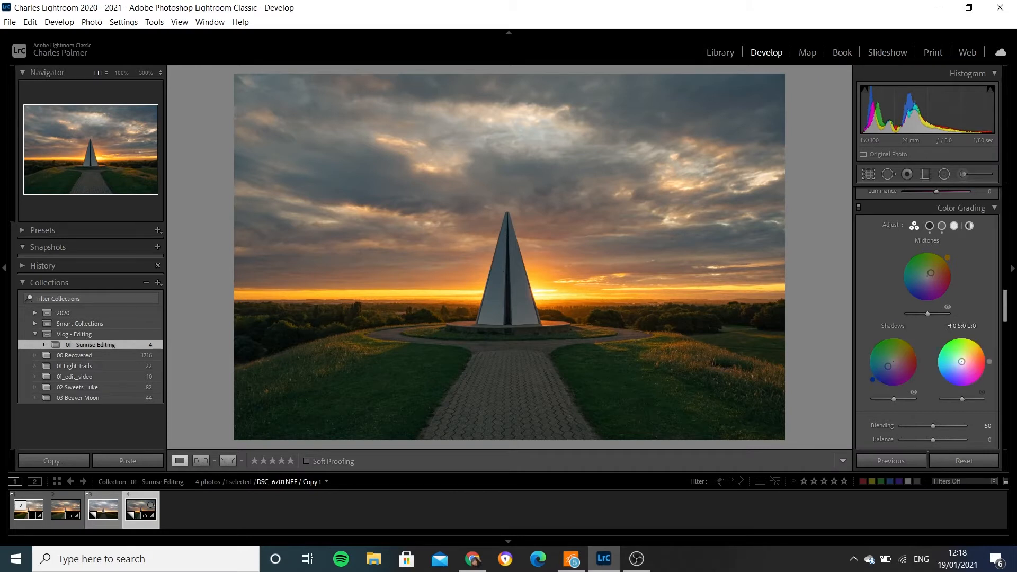
left_click_drag(962, 361, 985, 347)
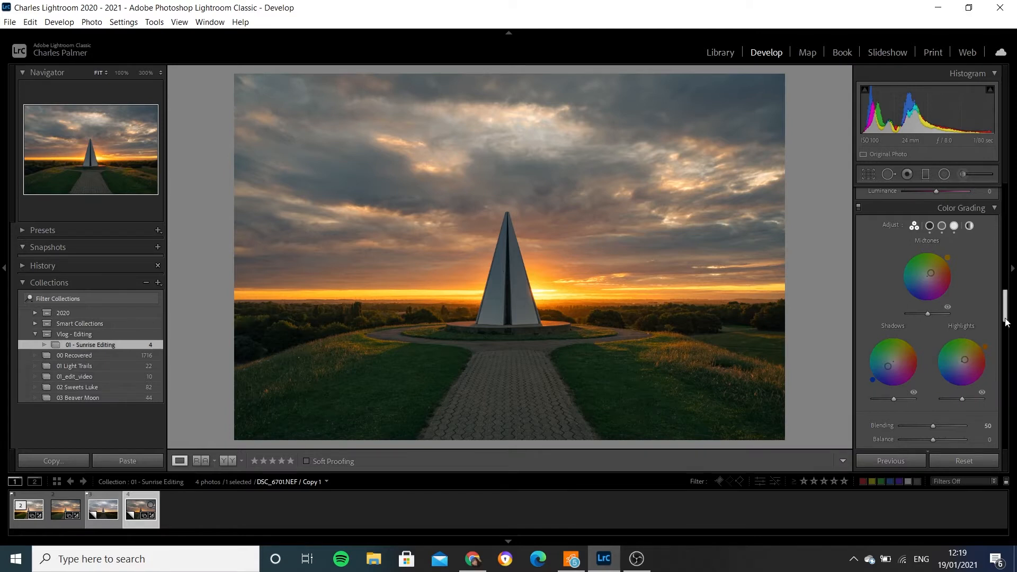
- Examine the horizon, trees and sky at 100% zoom for image noise
left_click_drag(1006, 309, 1007, 353)
left_click(459, 313)
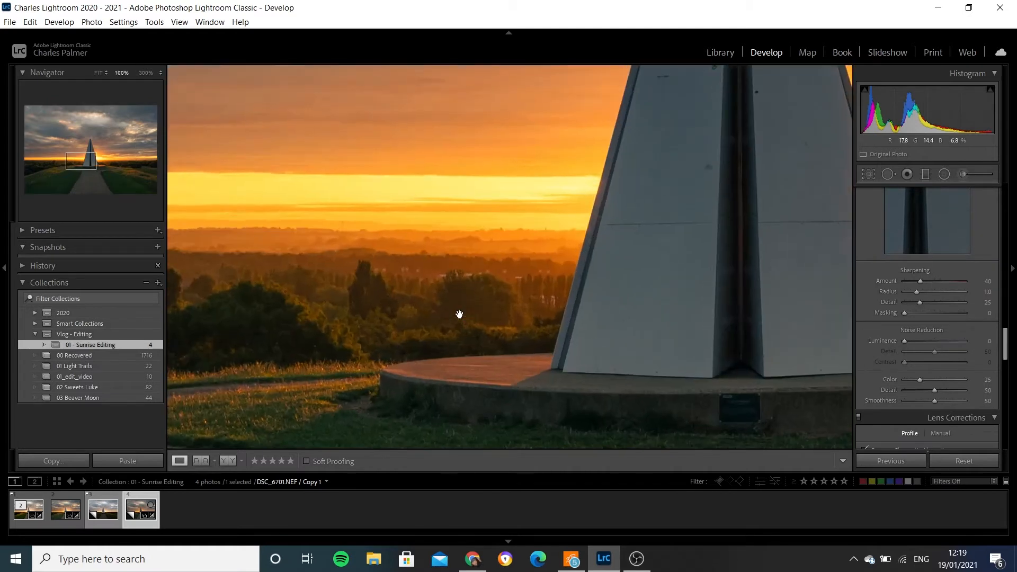
left_click_drag(374, 281, 666, 271)
left_click_drag(305, 268, 572, 253)
left_click(573, 336)
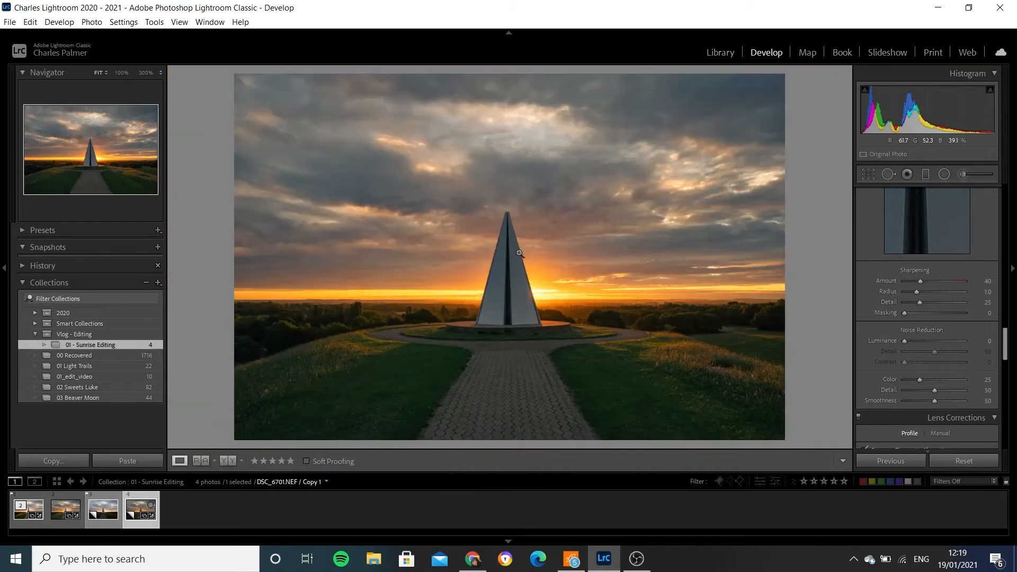
left_click(582, 155)
left_click(571, 243)
left_click(591, 176)
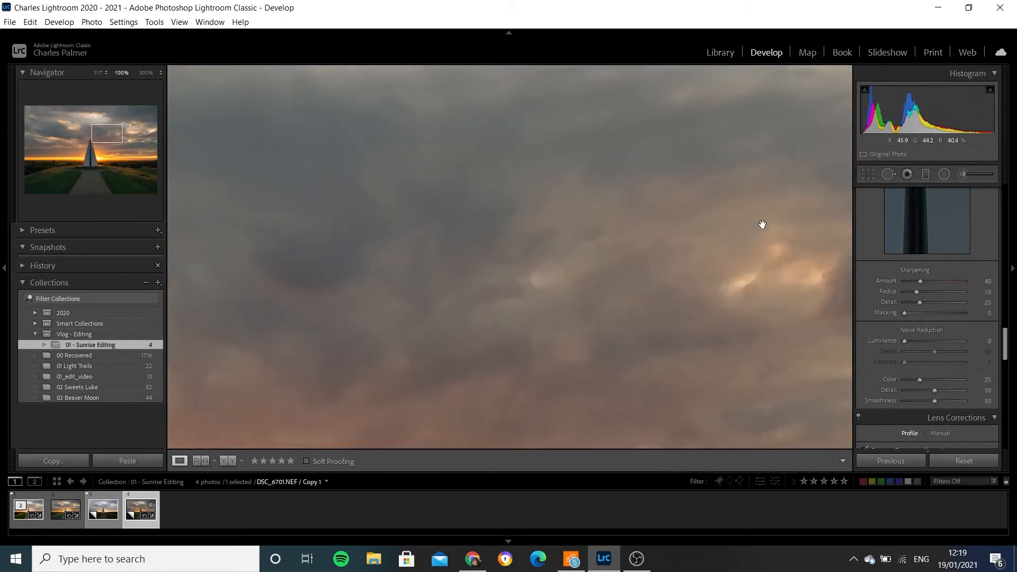
- Set the luminance noise reduction to 20 and return to the full photo view
left_click(912, 341)
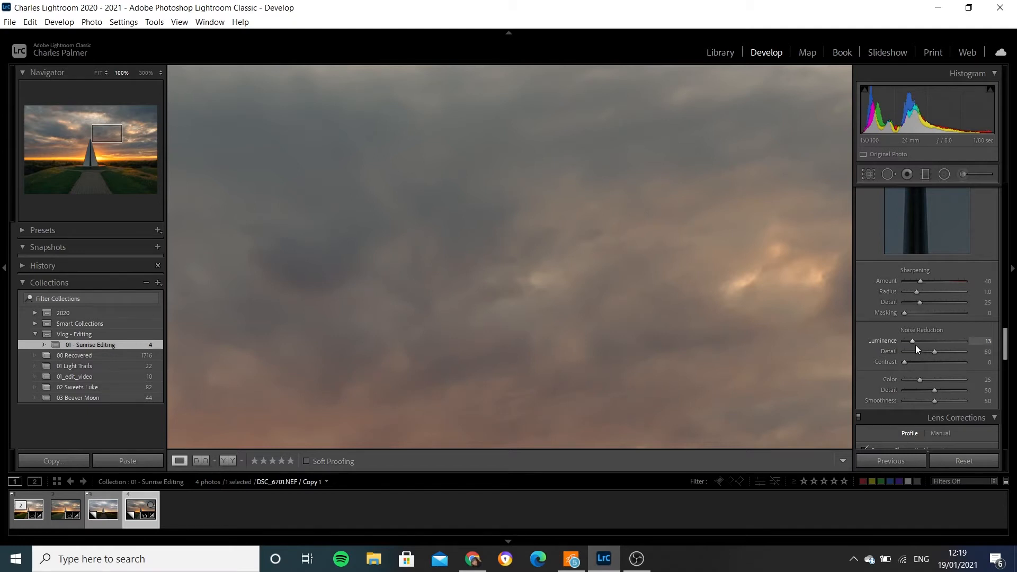
left_click(984, 342)
type("1")
type("0")
key("Return")
left_click(607, 286)
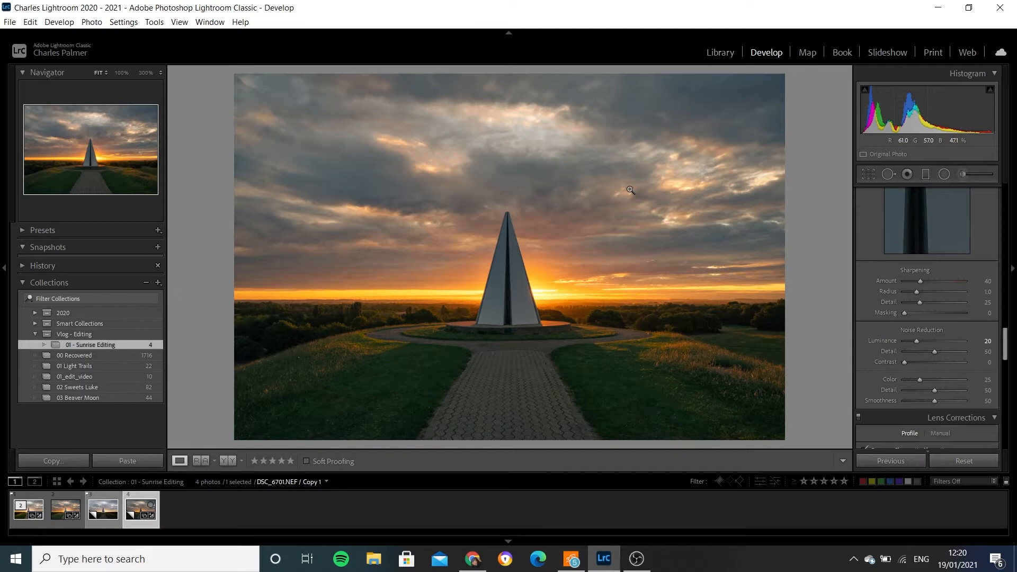
left_click_drag(1006, 343, 997, 423)
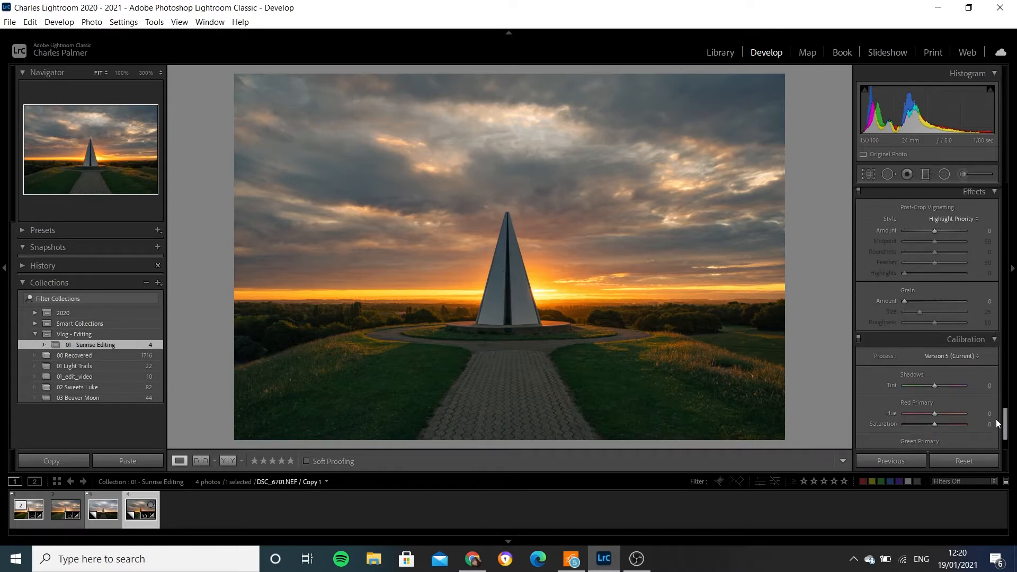
- Switch to the brighter photo DSC_6700.NEF and set its temperature to 7500 and exposure to +0.25
left_click(102, 510)
left_click(102, 508)
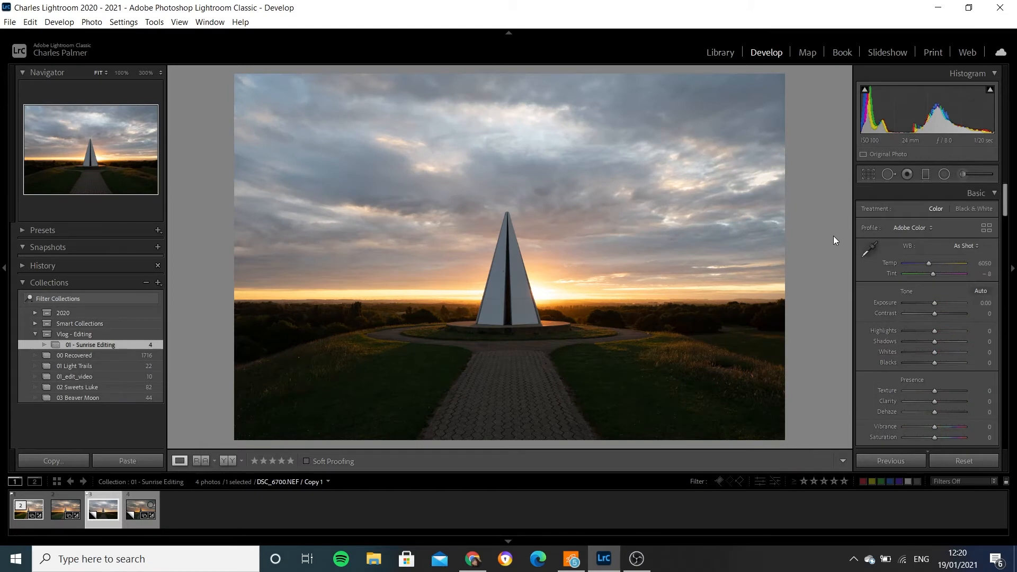
left_click(983, 263)
type("7500")
key("Return")
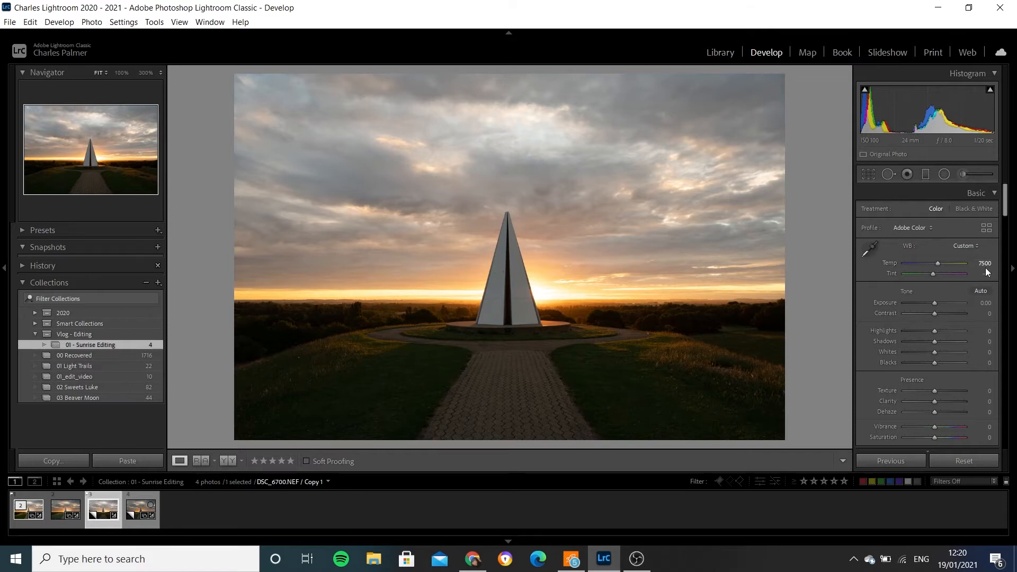
left_click(986, 303)
type("0.25")
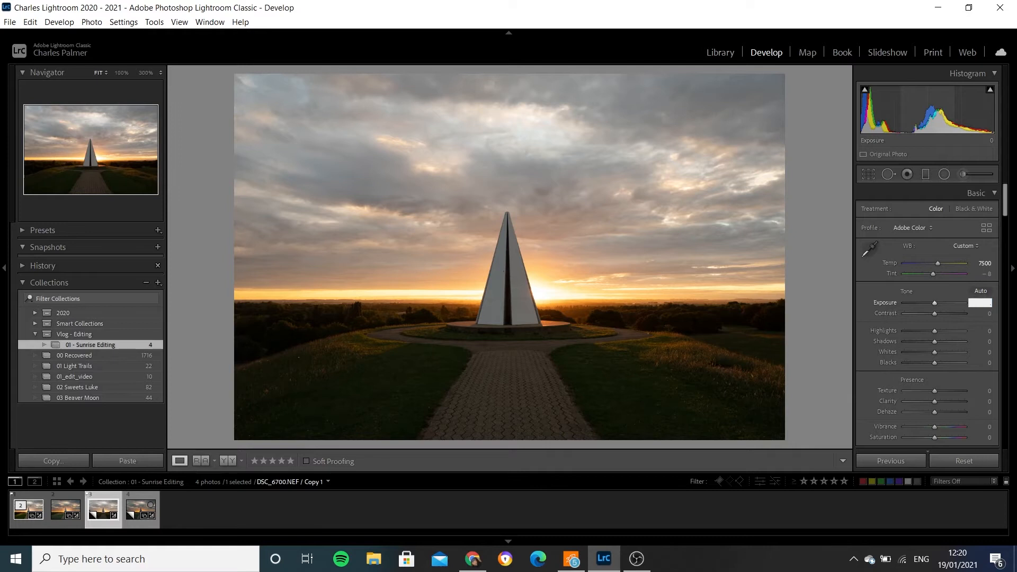
key("Return")
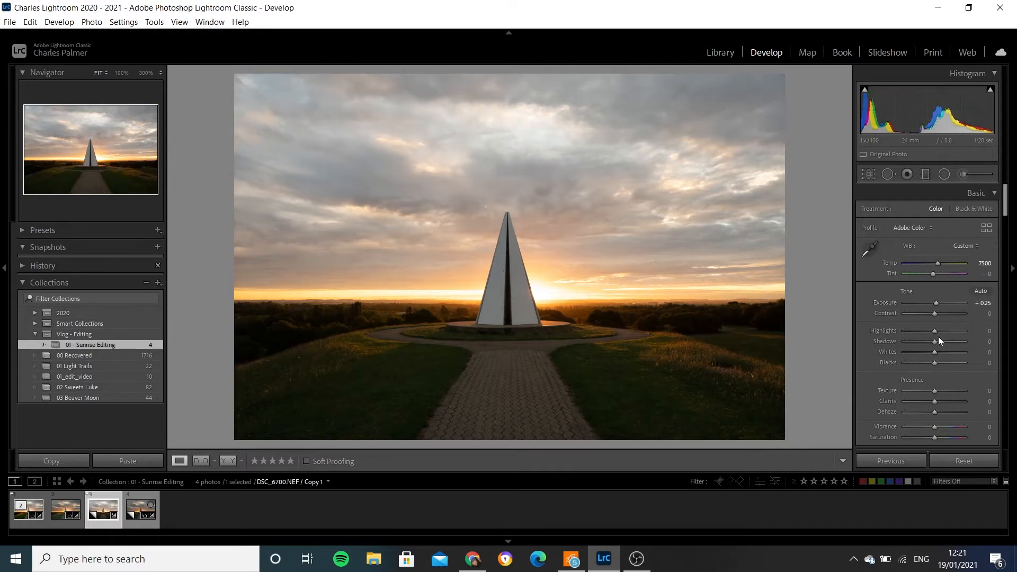
- Set the photo's highlights to -100, shadows to +39, whites to -5 and blacks to -35
left_click_drag(934, 332, 895, 338)
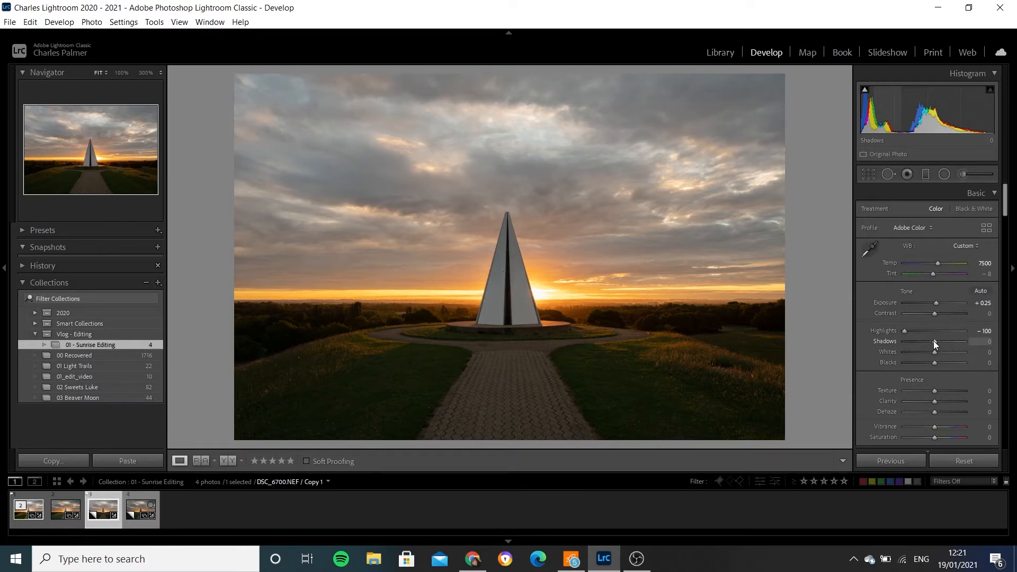
left_click_drag(933, 340, 945, 340)
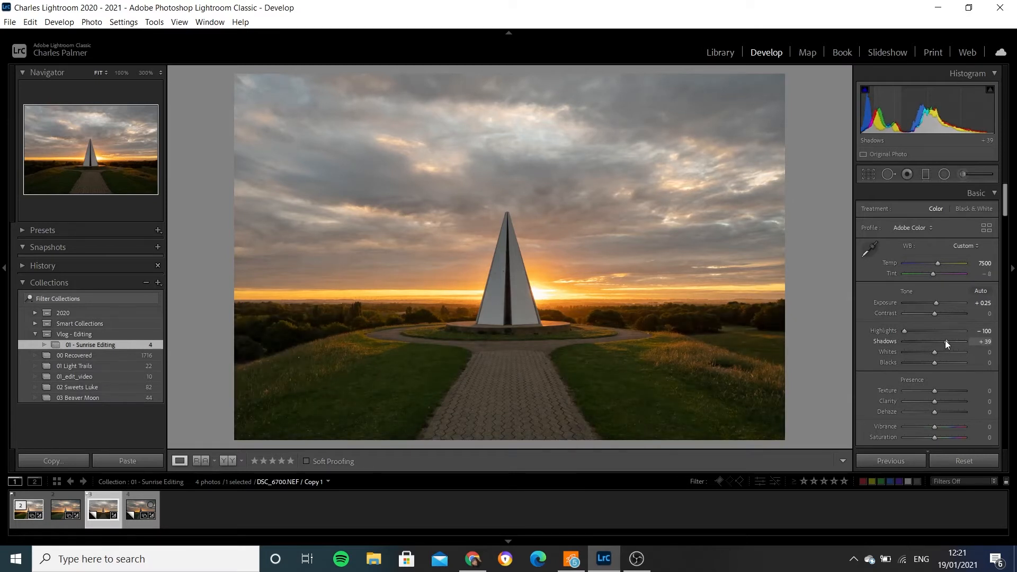
left_click_drag(935, 351, 921, 364)
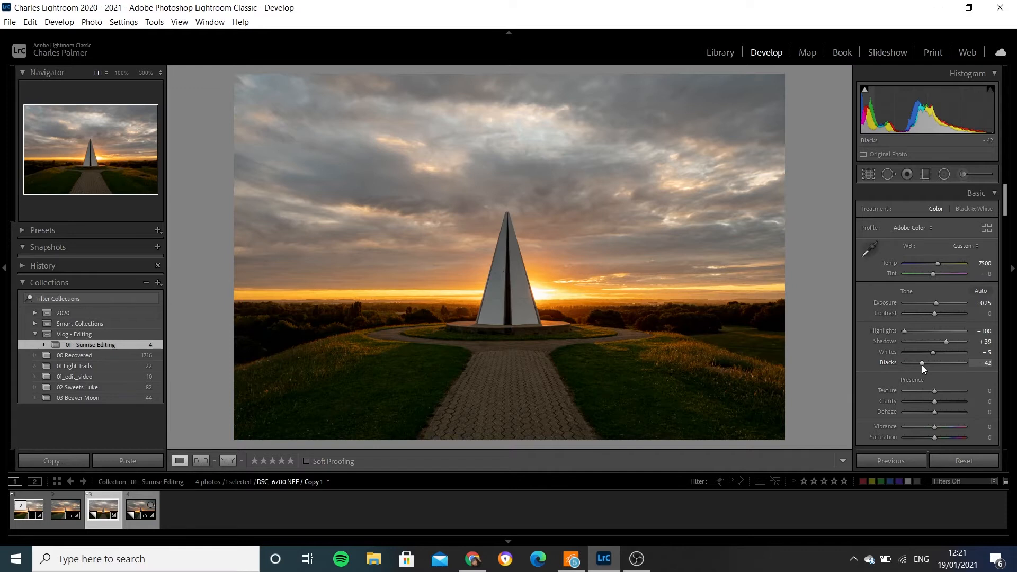
left_click(979, 363)
type("-35")
key("Return")
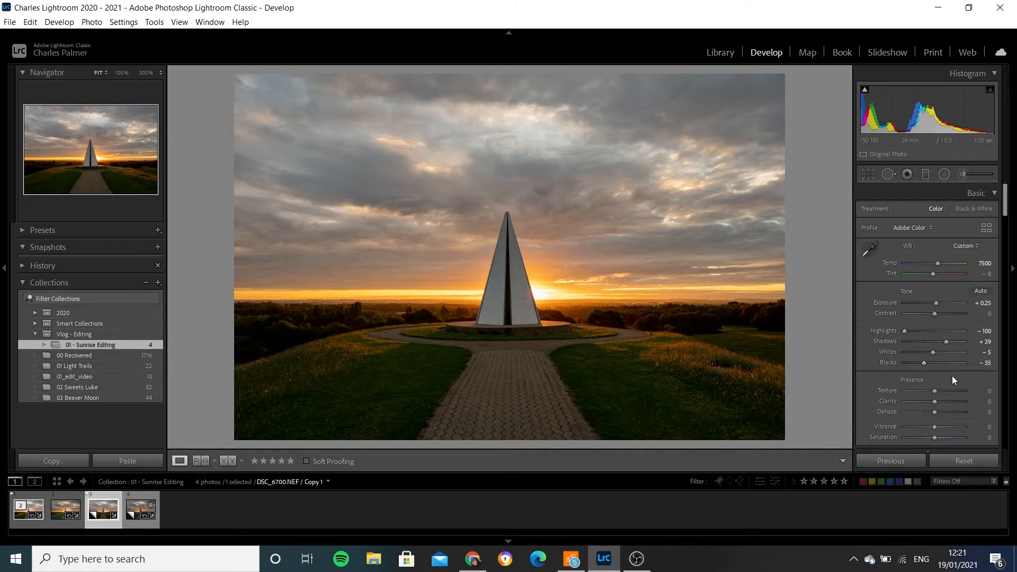
- Set the photo's vibrance to +15
left_click(988, 426)
type("15")
key("Return")
- Flatten the tone curve slightly, raising a shadow point to 72/80 and lowering a highlight point to 200/194
scroll(936, 310, "down", 5)
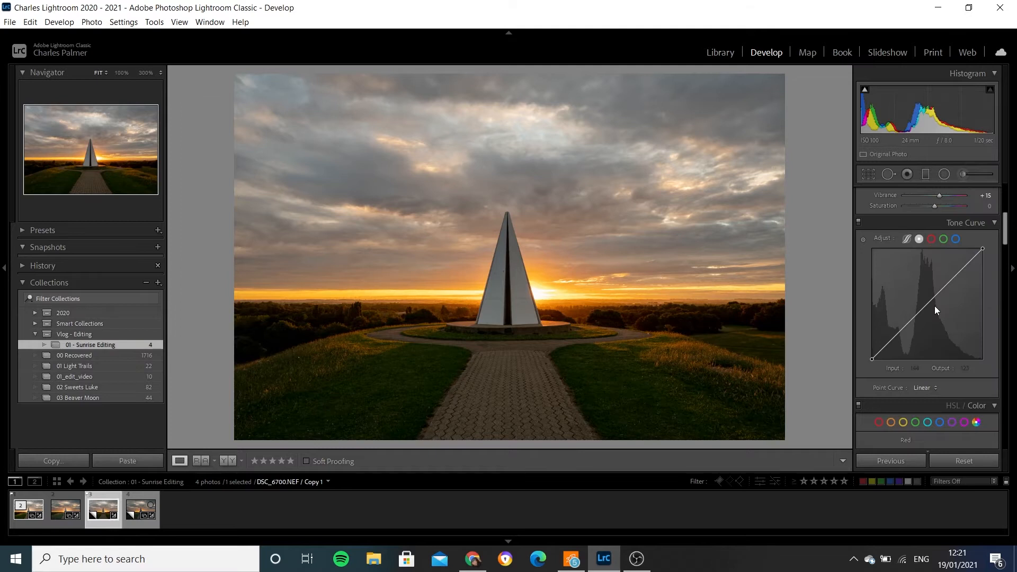
left_click(904, 328)
left_click_drag(904, 328, 904, 325)
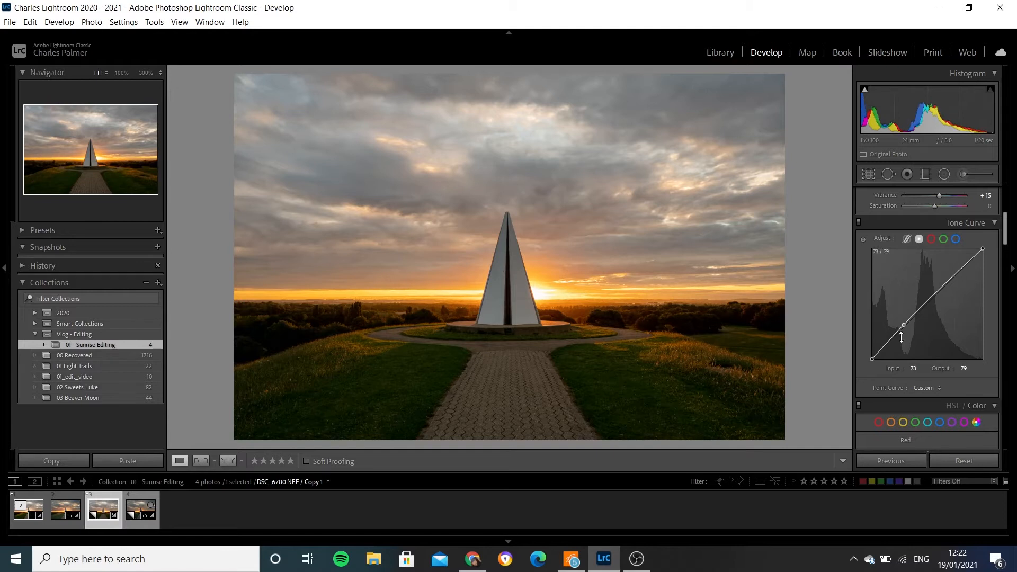
left_click(959, 271)
left_click_drag(959, 272, 959, 274)
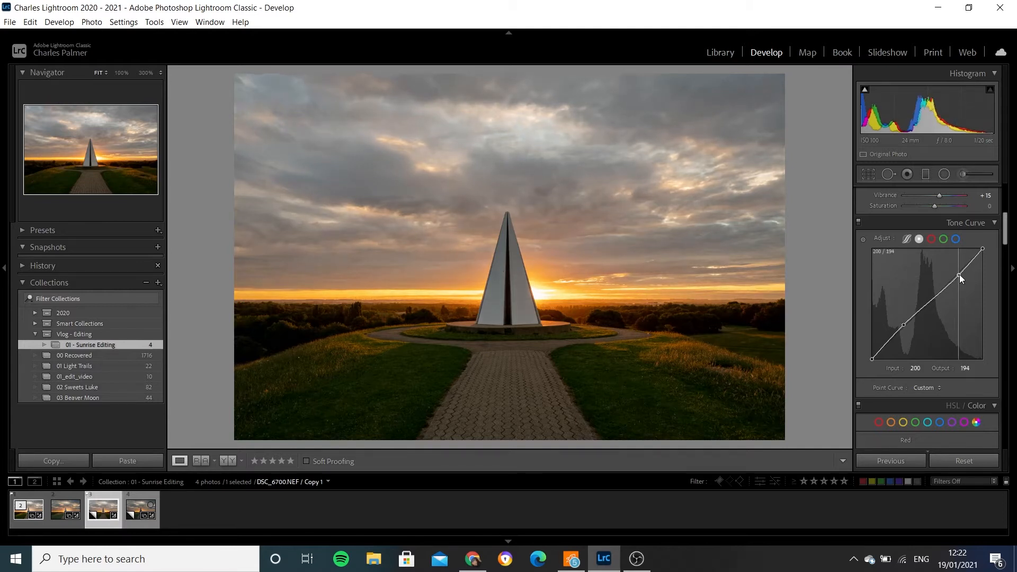
left_click_drag(903, 328, 903, 325)
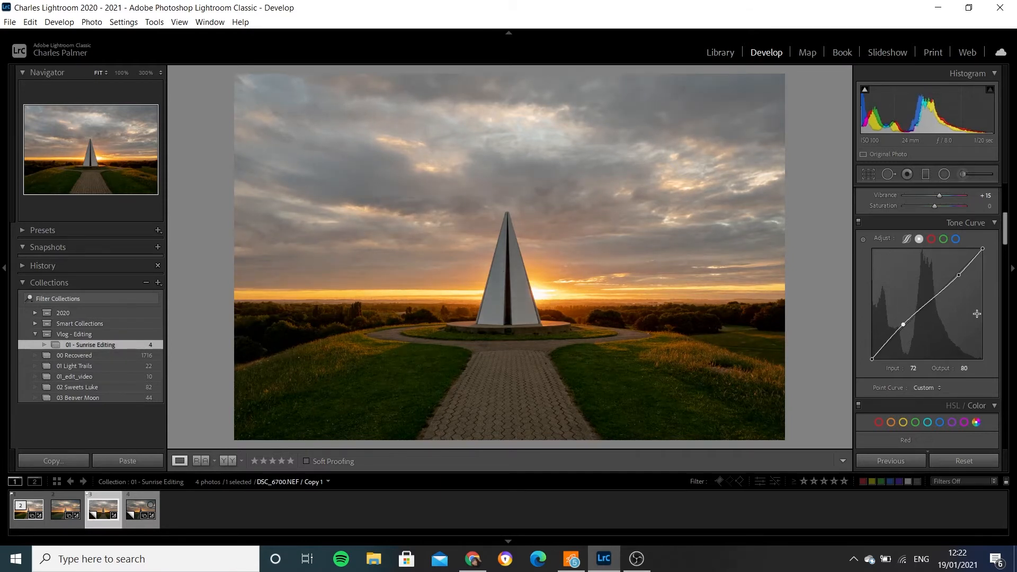
- Raise the colour luminance of orange to +38, yellow to +37 and green to +50
scroll(978, 316, "down", 4)
scroll(978, 317, "down", 3)
scroll(978, 317, "up", 1)
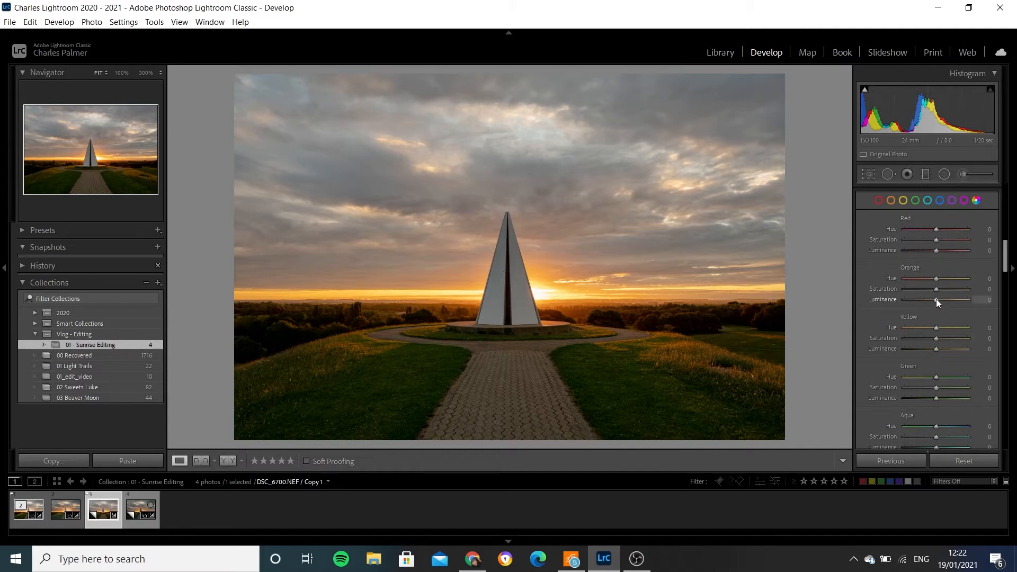
left_click_drag(936, 300, 948, 300)
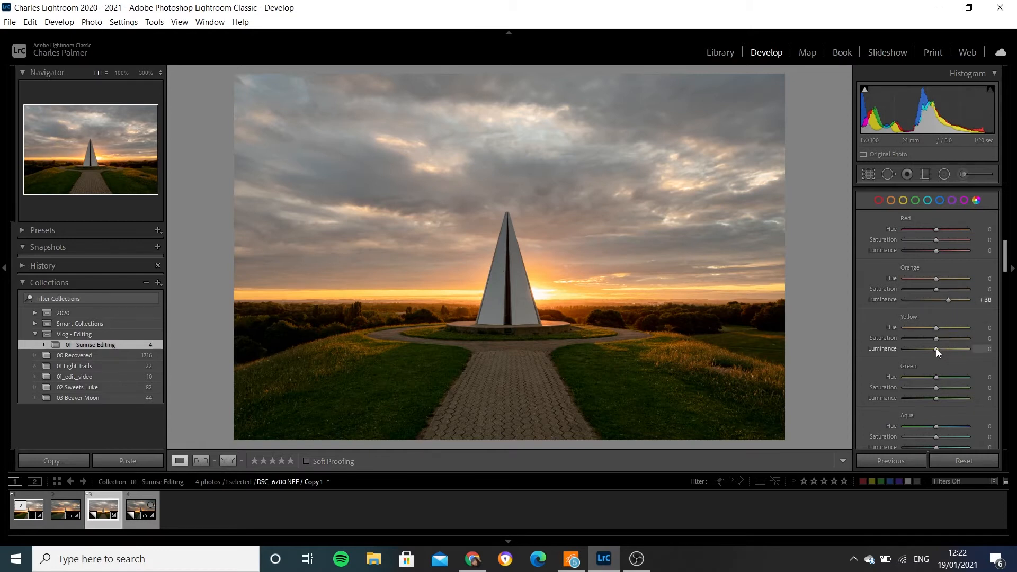
left_click_drag(936, 349, 941, 349)
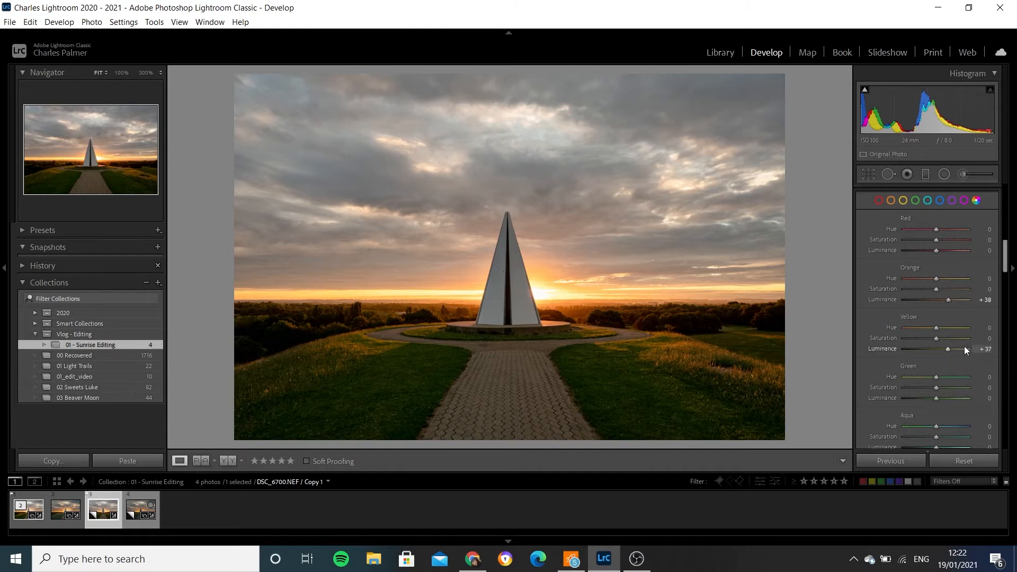
left_click_drag(936, 399, 960, 406)
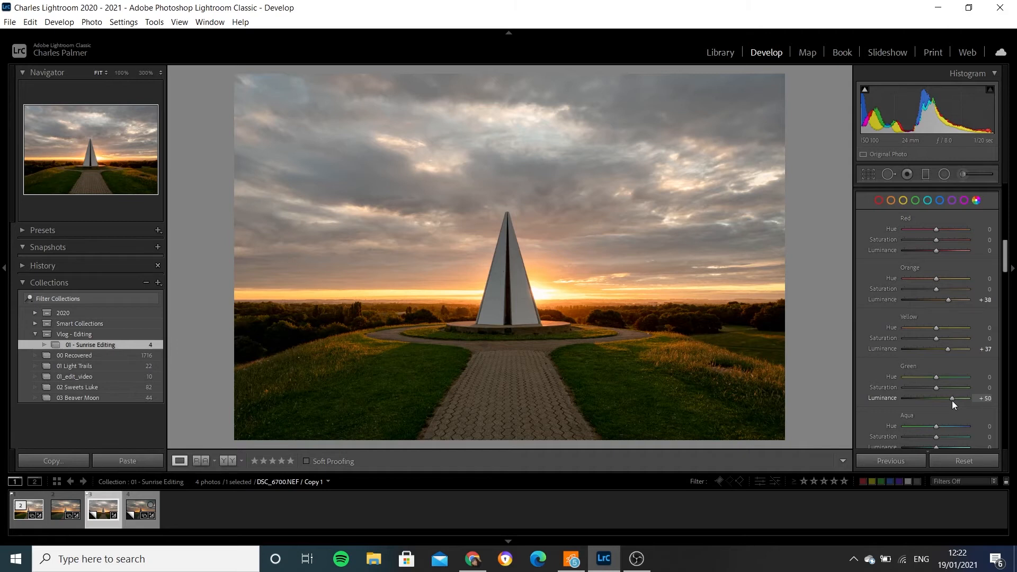
- Review the colour grading, detail and lens correction settings, and check the monument and horizon for noise at 100% zoom
left_click_drag(1005, 258, 1004, 306)
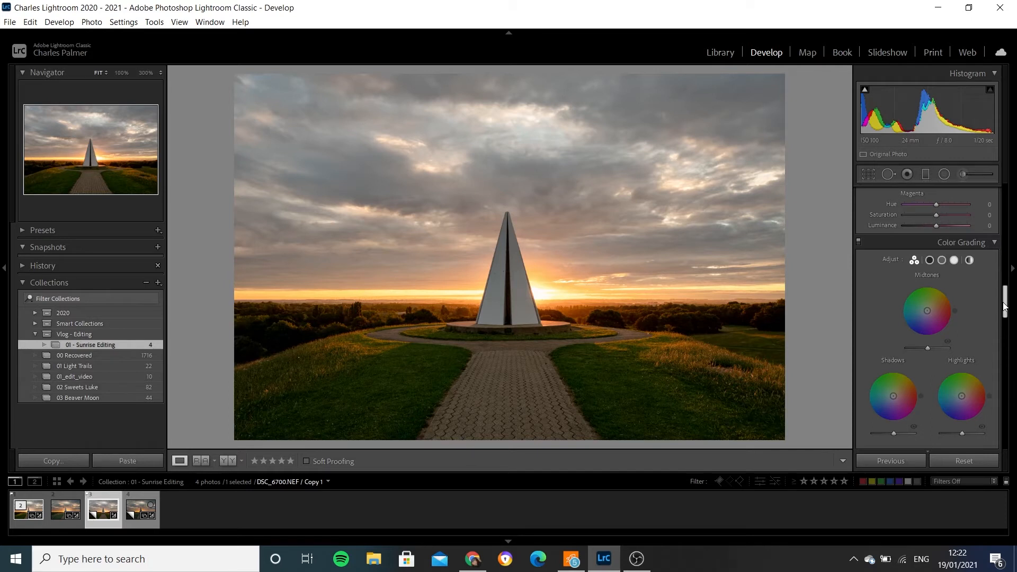
left_click_drag(1004, 305, 1005, 310)
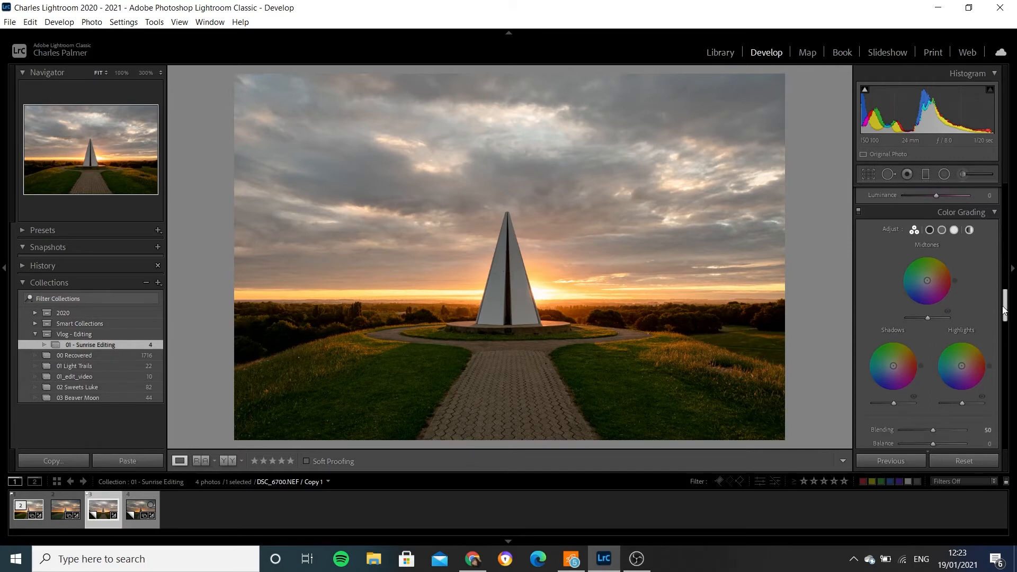
left_click_drag(1004, 311, 1004, 312)
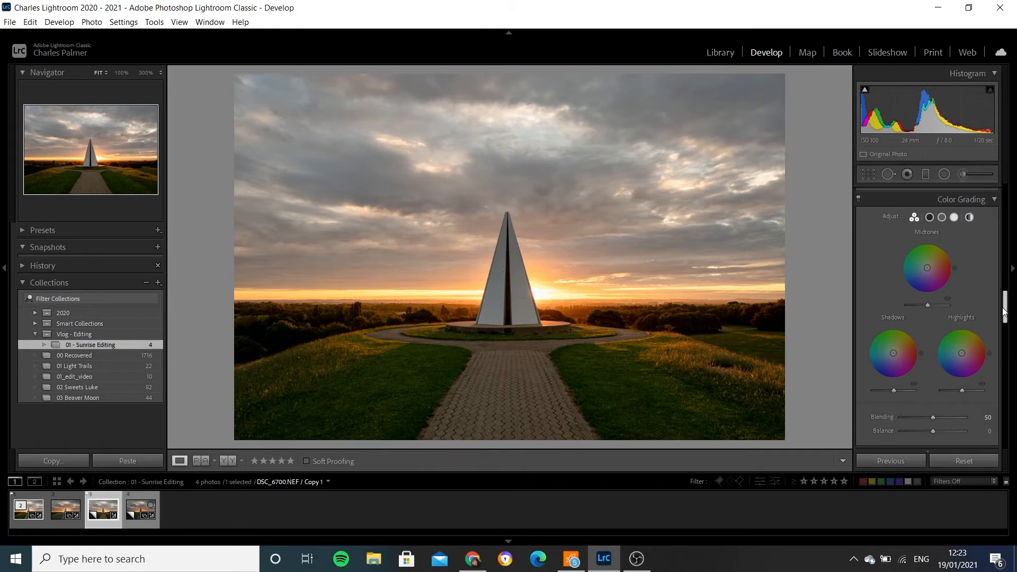
left_click_drag(1004, 312, 1002, 344)
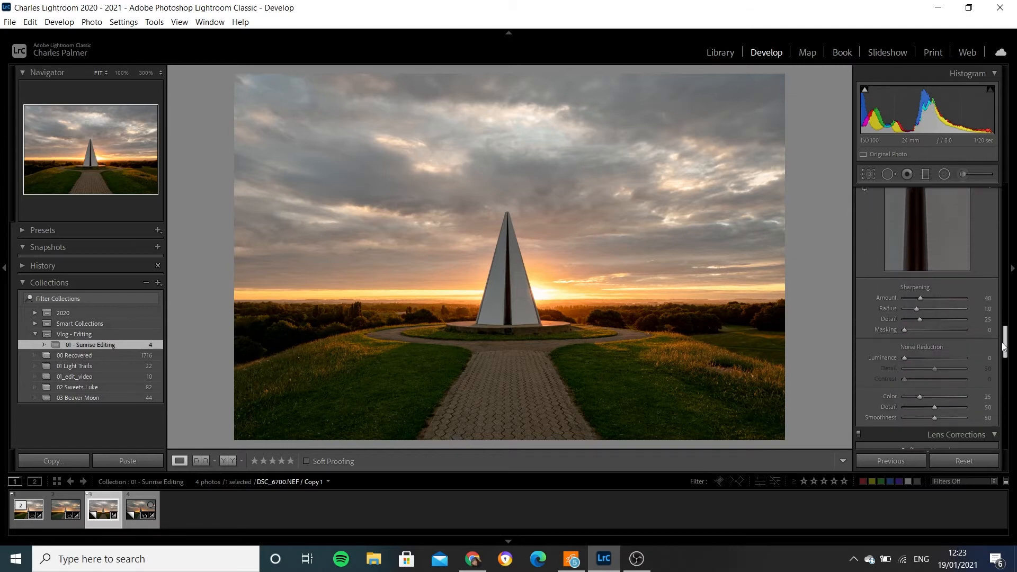
left_click(520, 306)
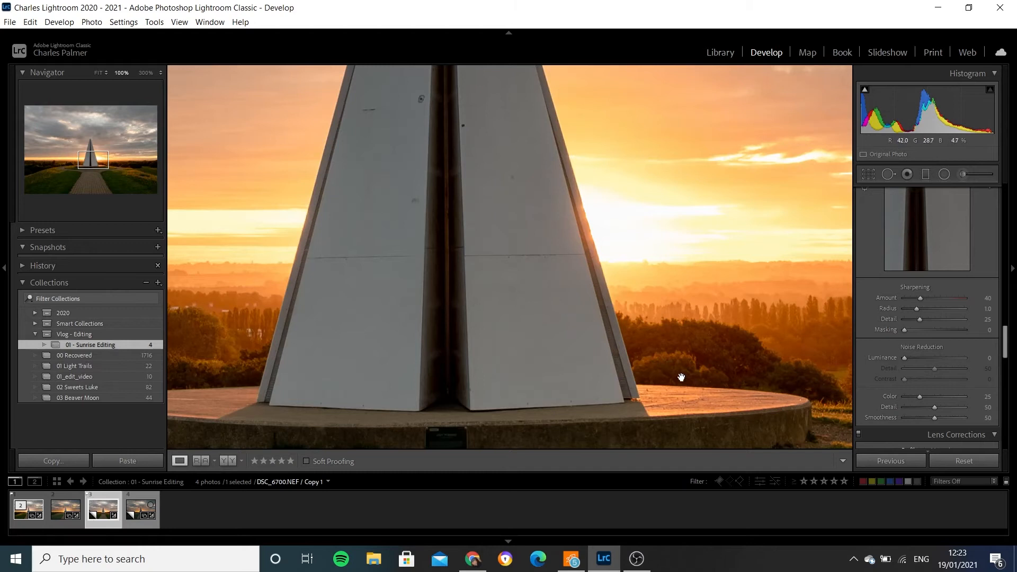
left_click(656, 233)
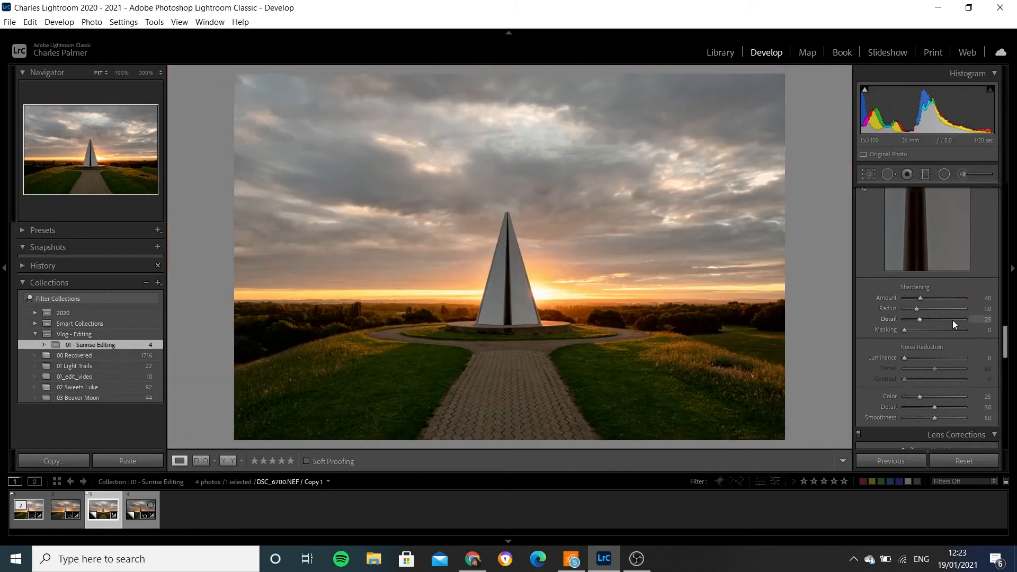
scroll(953, 320, "down", 2)
scroll(952, 320, "down", 1)
left_click_drag(1004, 344, 1005, 362)
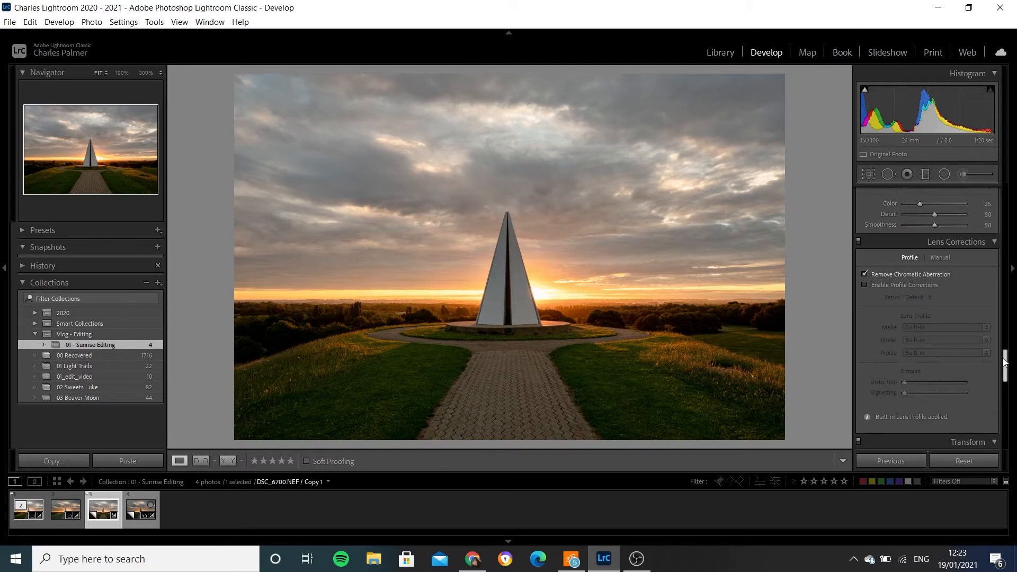
- Draw a tilted elliptical radial filter over the sunlit grass bank to the right of the path
left_click_drag(1004, 362, 1015, 147)
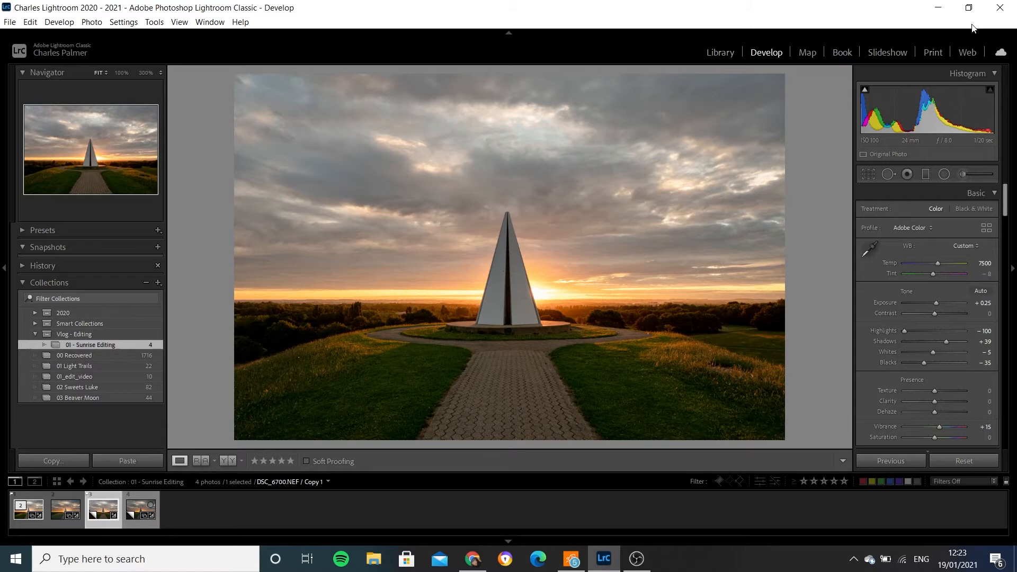
left_click(944, 175)
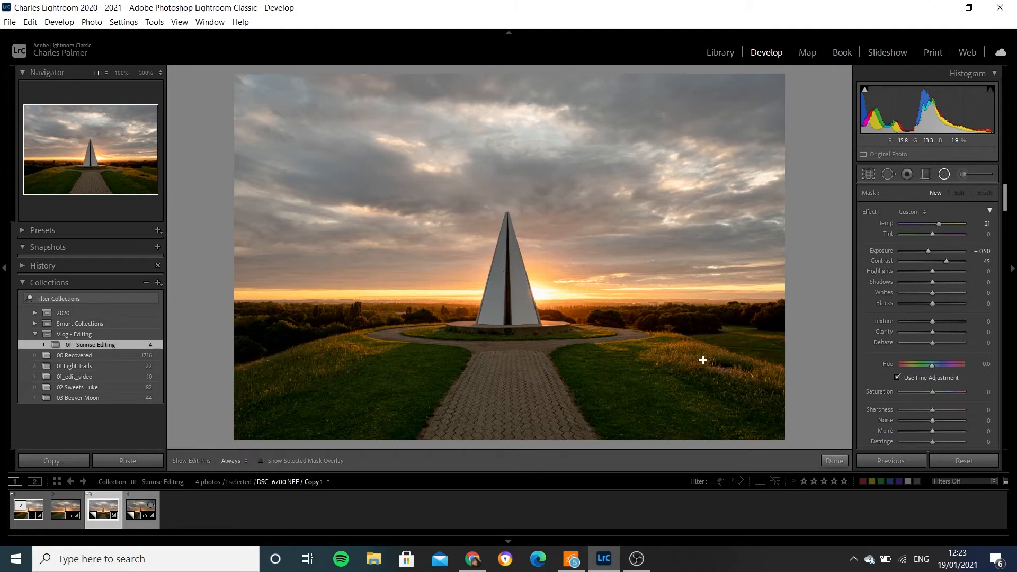
left_click_drag(694, 356, 772, 390)
left_click_drag(694, 355, 714, 364)
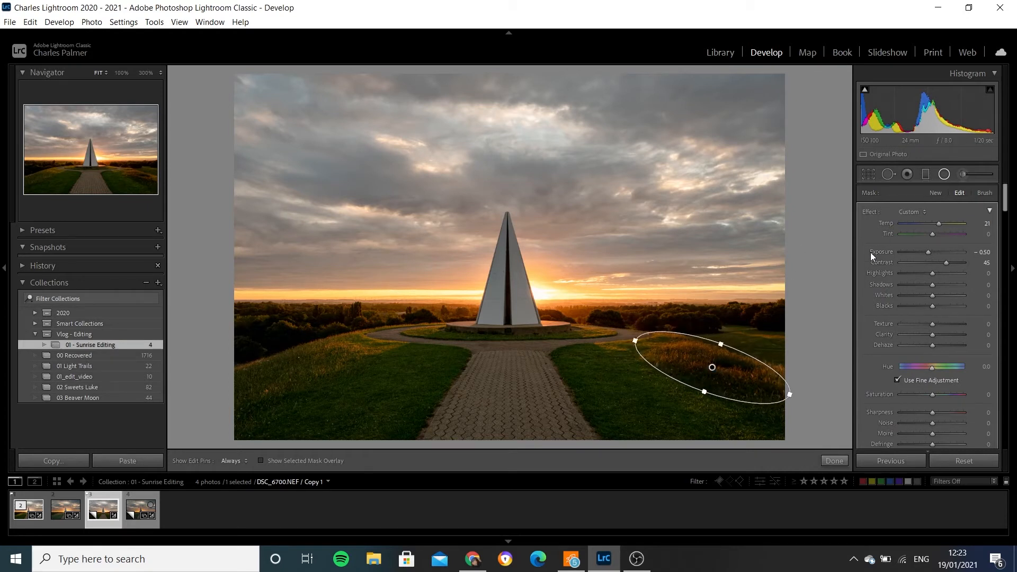
- Set the right grass bank filter's exposure to 0.50, contrast to 14 and shadows to 13
left_click_drag(929, 252, 935, 252)
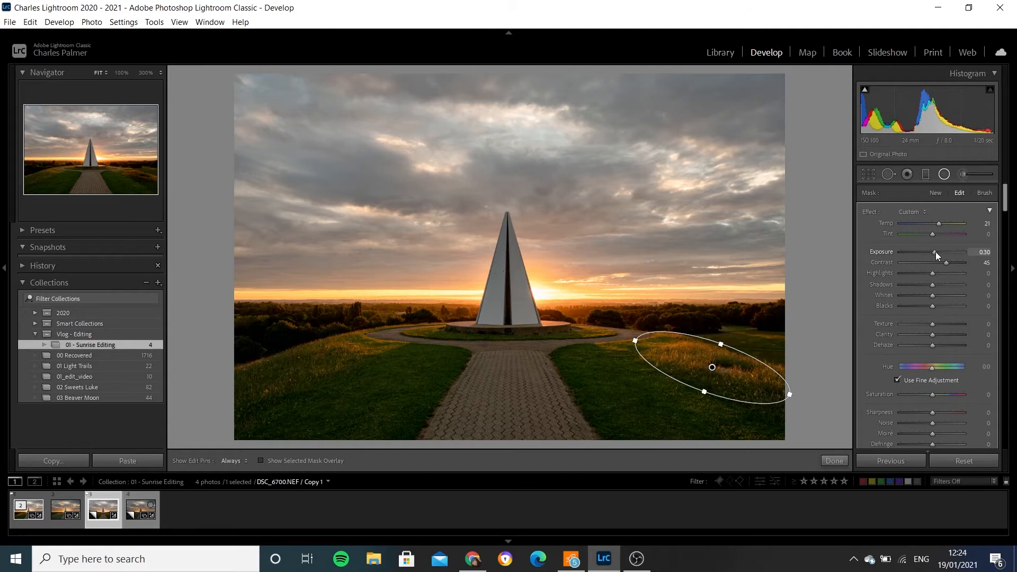
left_click(984, 252)
type("0.5")
key("Return")
key("Tab")
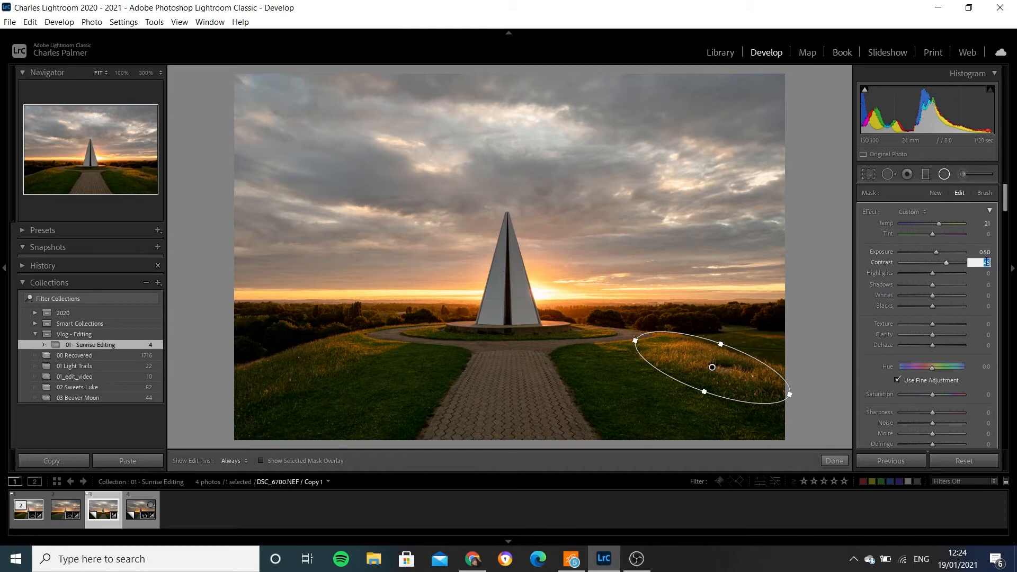
type("0")
key("Return")
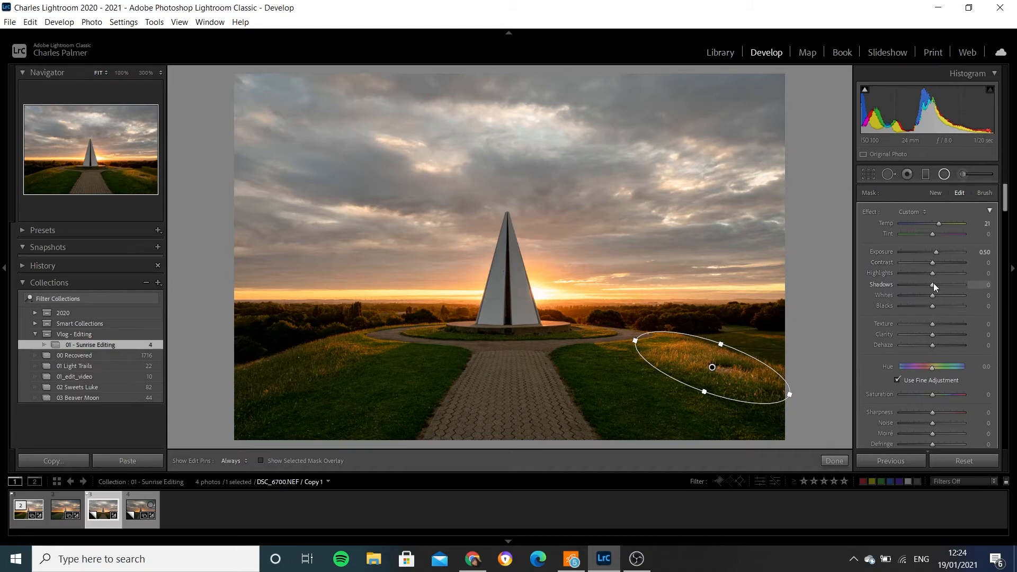
left_click_drag(933, 287, 935, 288)
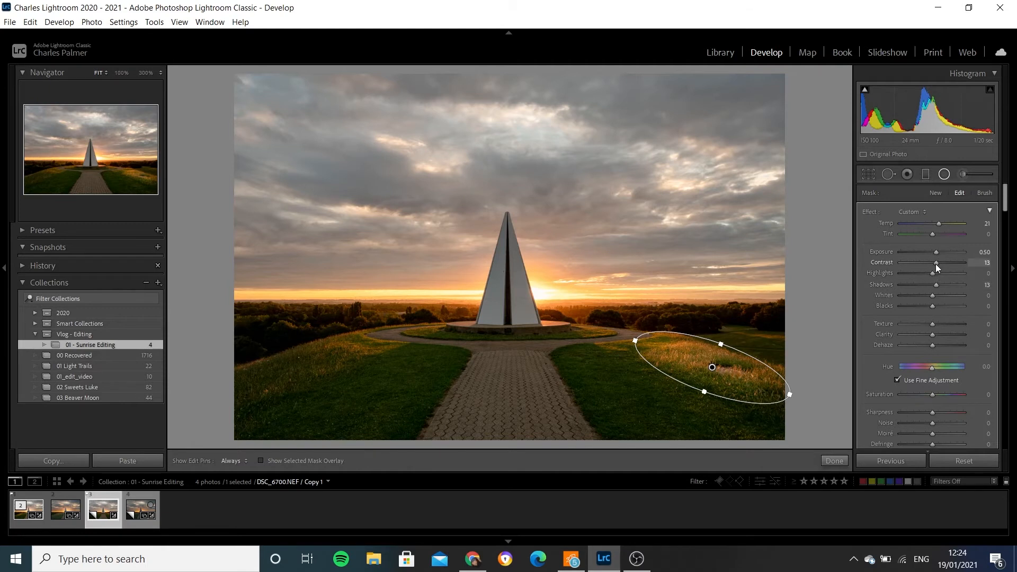
left_click_drag(935, 264, 936, 264)
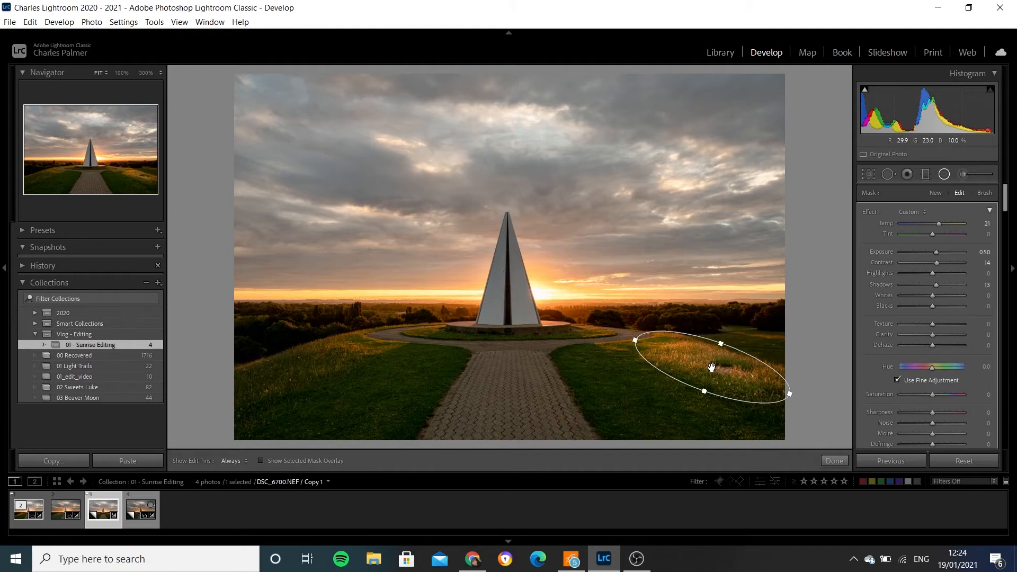
- Duplicate the radial filter onto the grass bank left of the path, rotating and lengthening it to follow the slope
right_click(712, 367)
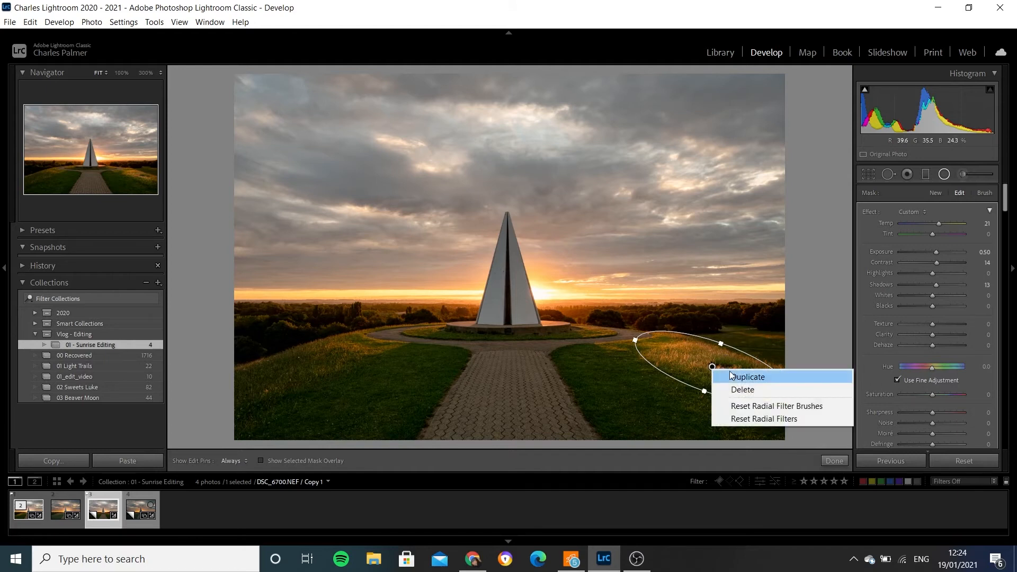
left_click(747, 376)
left_click_drag(712, 367, 325, 360)
left_click_drag(325, 360, 325, 355)
left_click_drag(343, 321, 333, 481)
left_click_drag(327, 353, 317, 359)
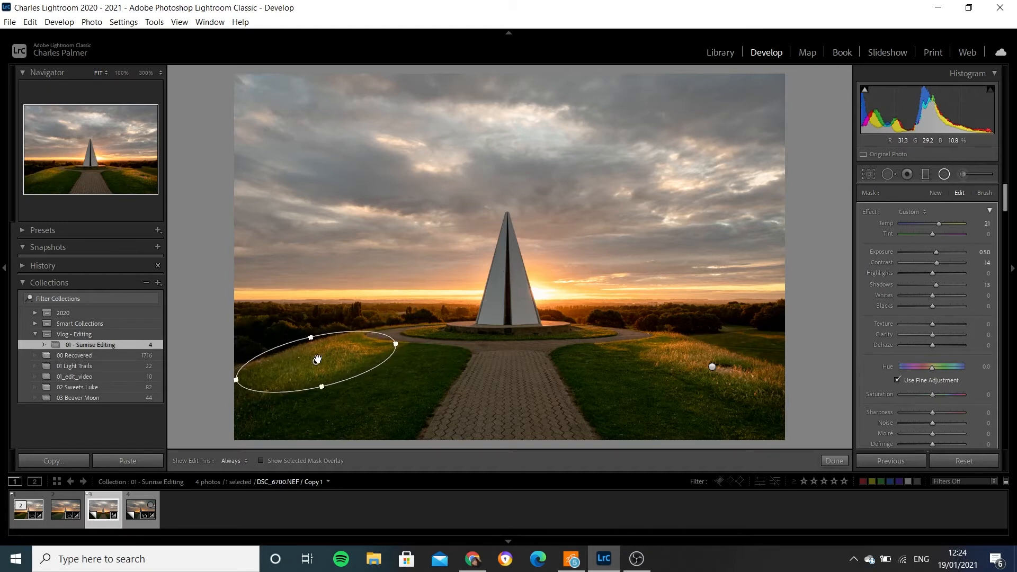
left_click_drag(396, 343, 410, 340)
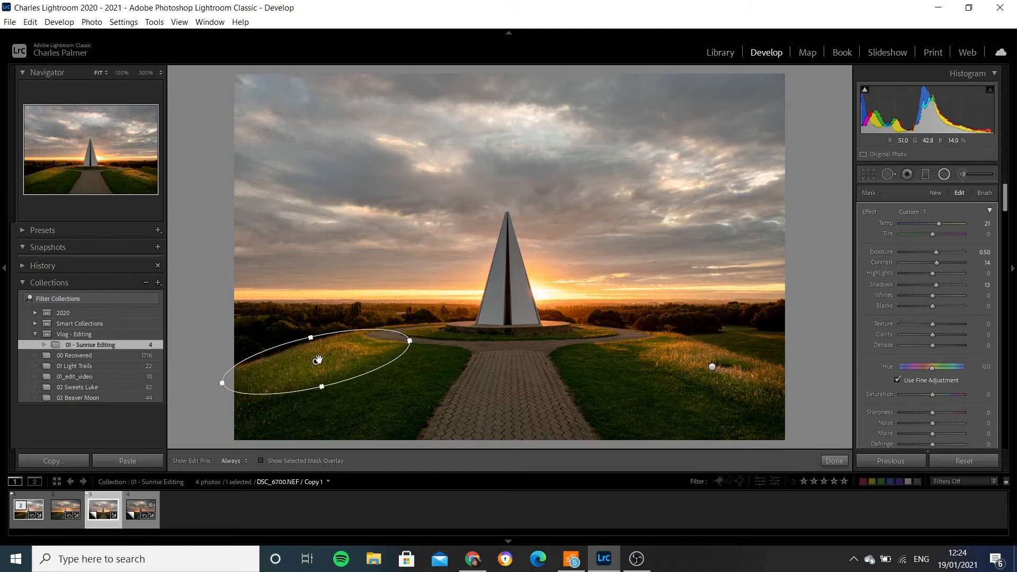
- Lengthen the radial filter on the right grass bank slightly and close the Radial Filter tool
left_click(712, 366)
left_click_drag(637, 343, 626, 337)
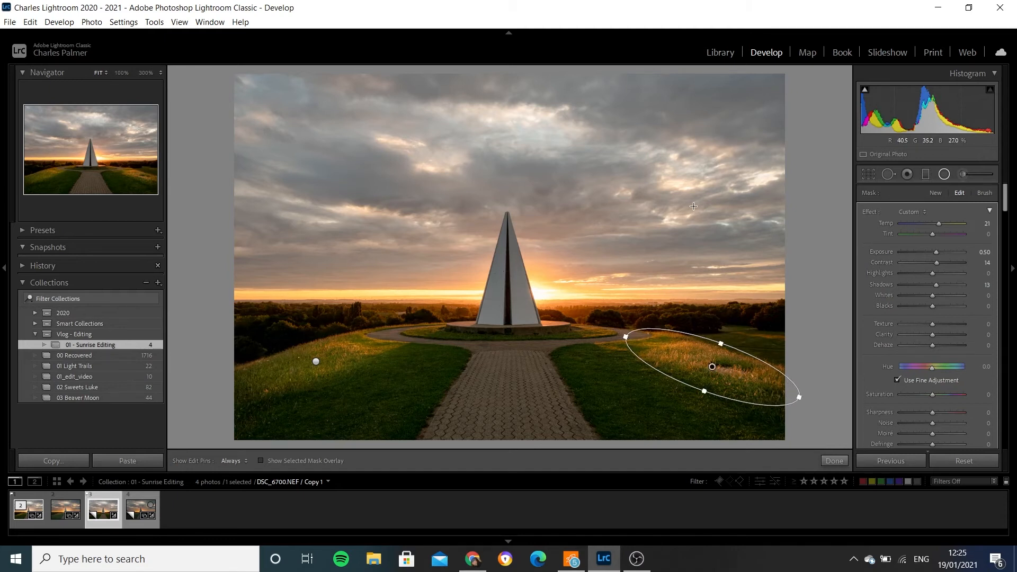
left_click(945, 175)
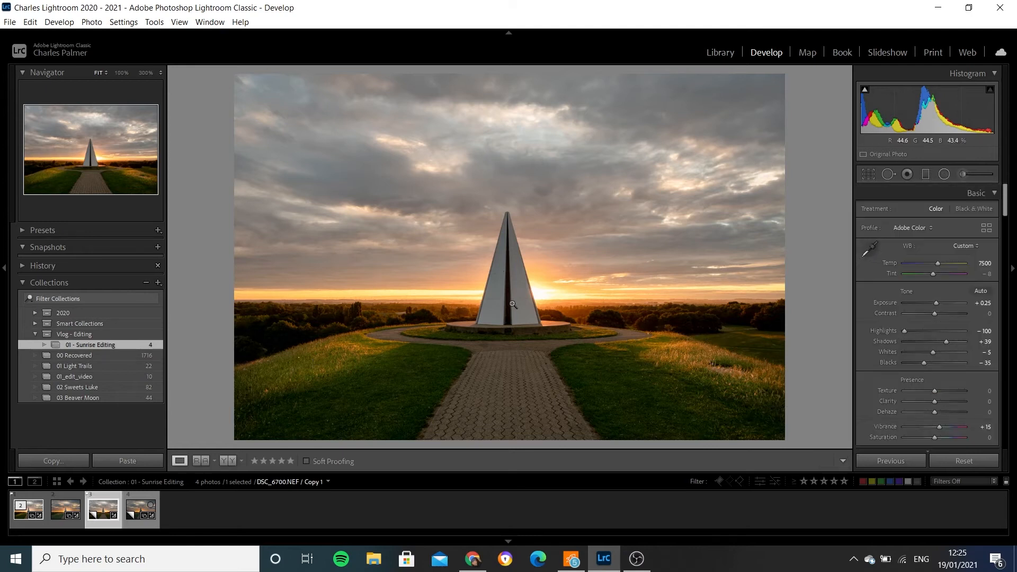
- Draw a new radial filter around the monument and rising sun, and set its exposure to 0.50
left_click(944, 174)
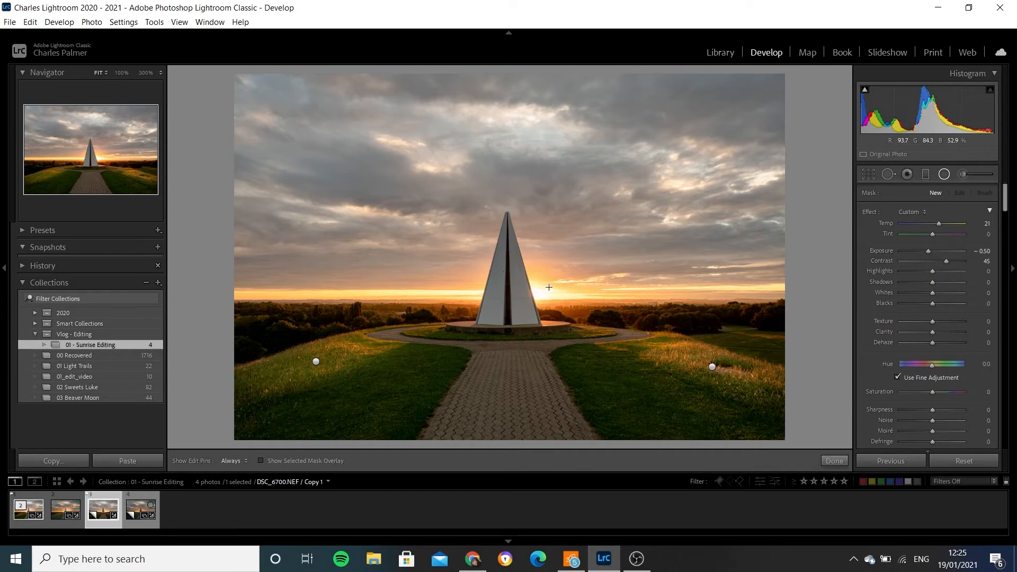
left_click_drag(531, 281, 627, 365)
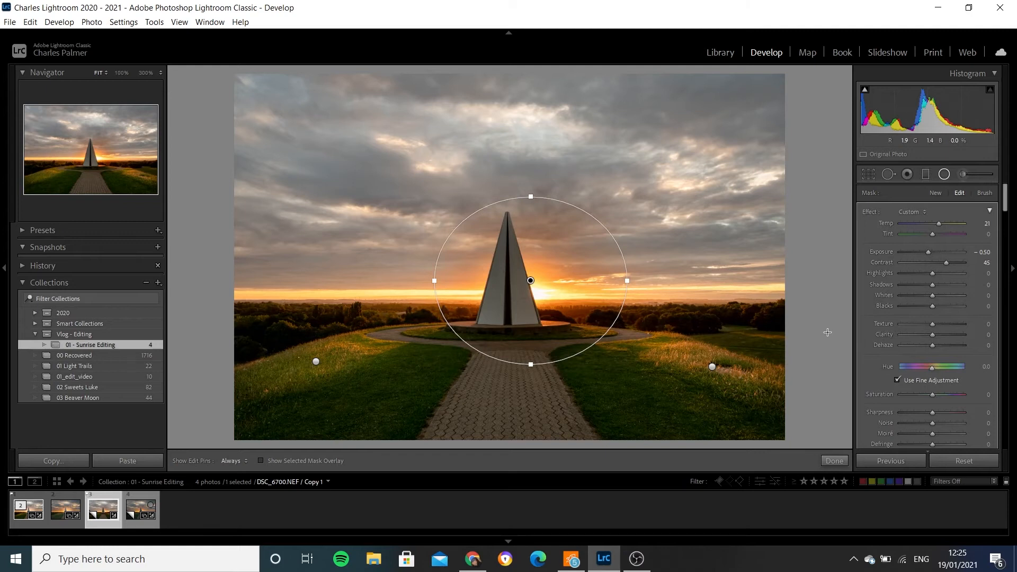
left_click(983, 251)
type("0.5")
key("Return")
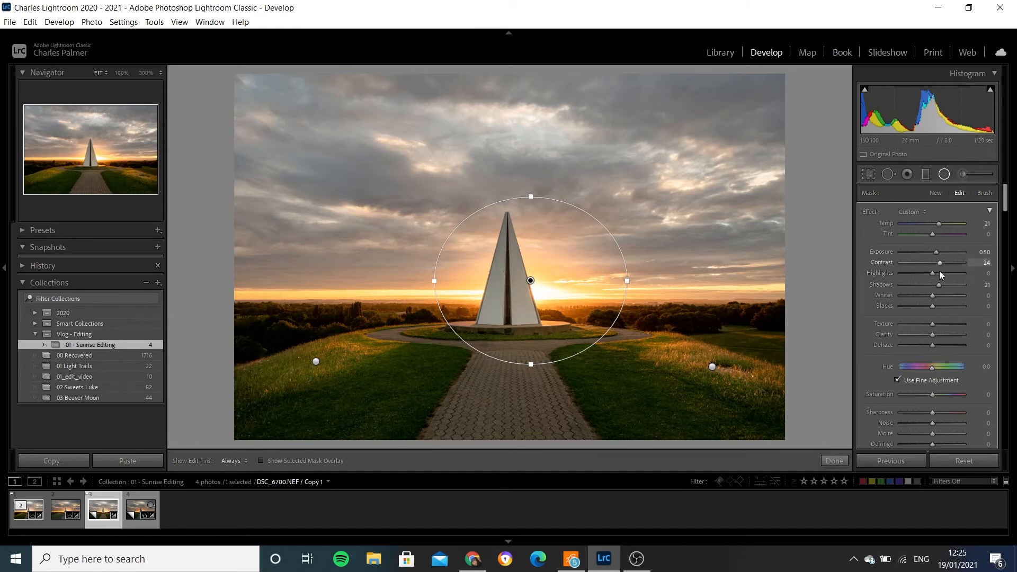
- Raise the highlights slightly on the filter around the monument and switch to the darker photo, DSC_6701
left_click_drag(933, 273, 936, 274)
left_click(135, 511)
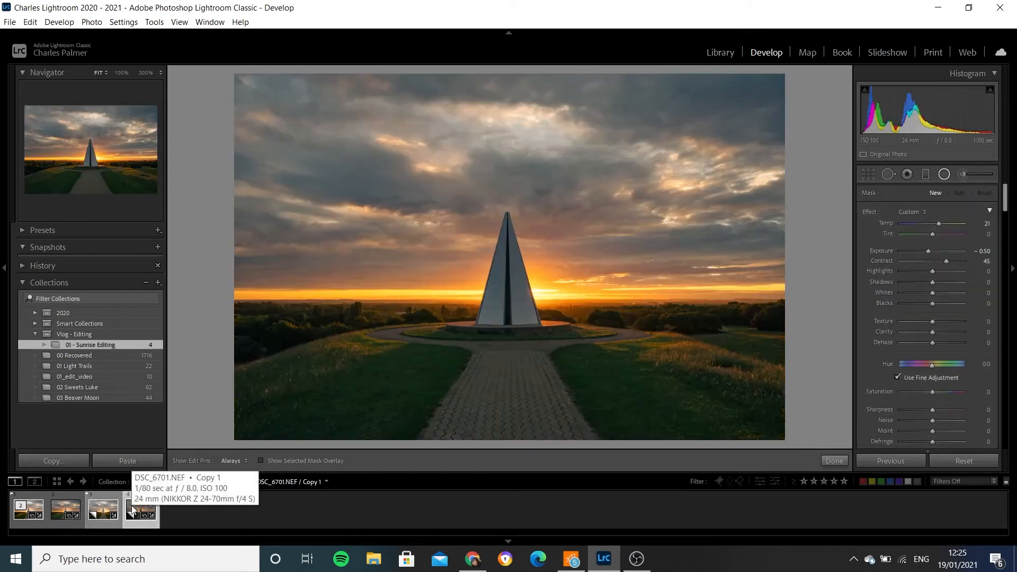
- Draw a radial filter around the monument and rising sun in DSC_6701 and shift it slightly upward
left_click(944, 175)
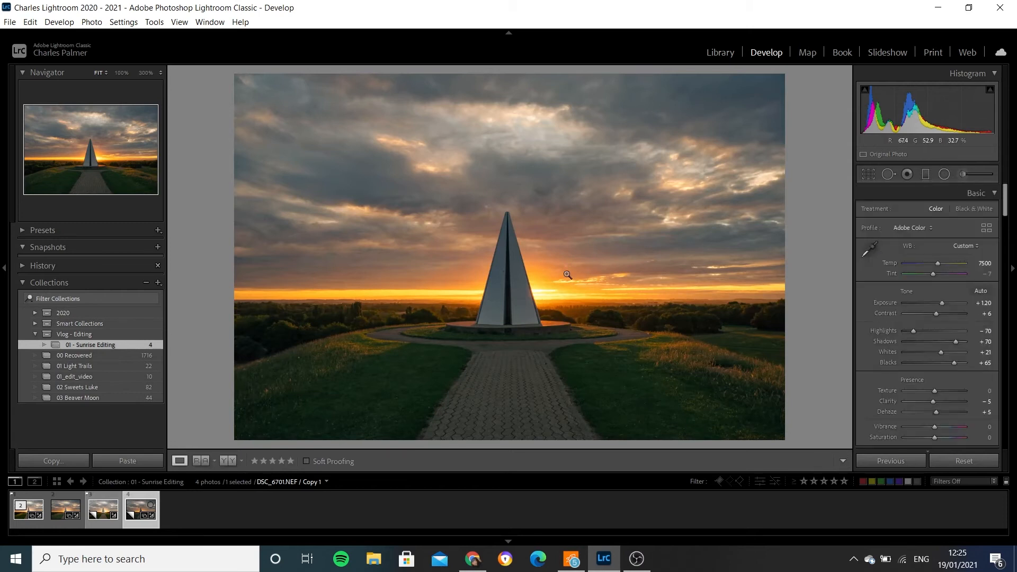
left_click(945, 174)
mouse_move(532, 288)
left_mouse_down()
mouse_move(574, 309)
mouse_move(638, 378)
left_mouse_up()
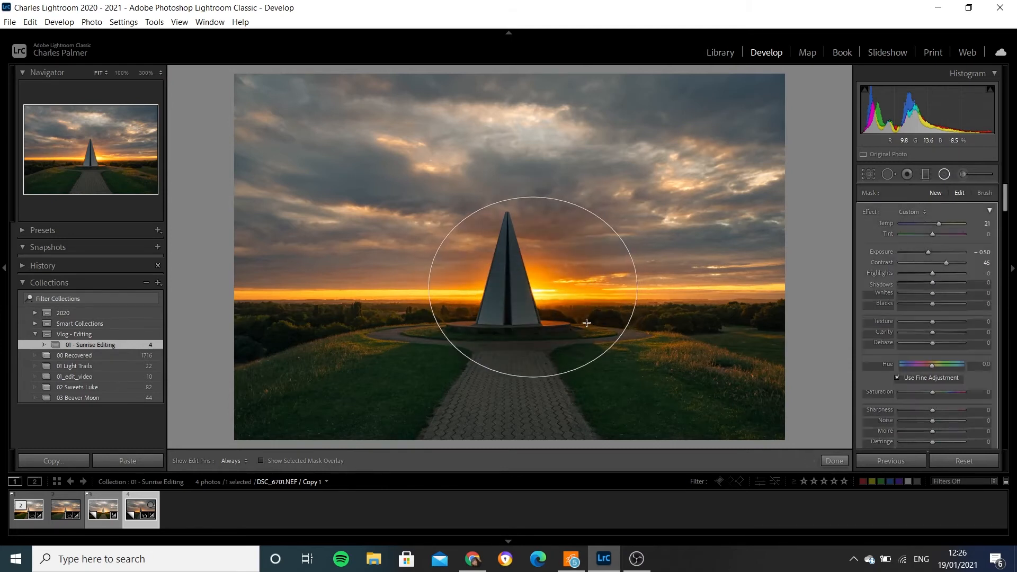
left_click_drag(532, 287, 533, 279)
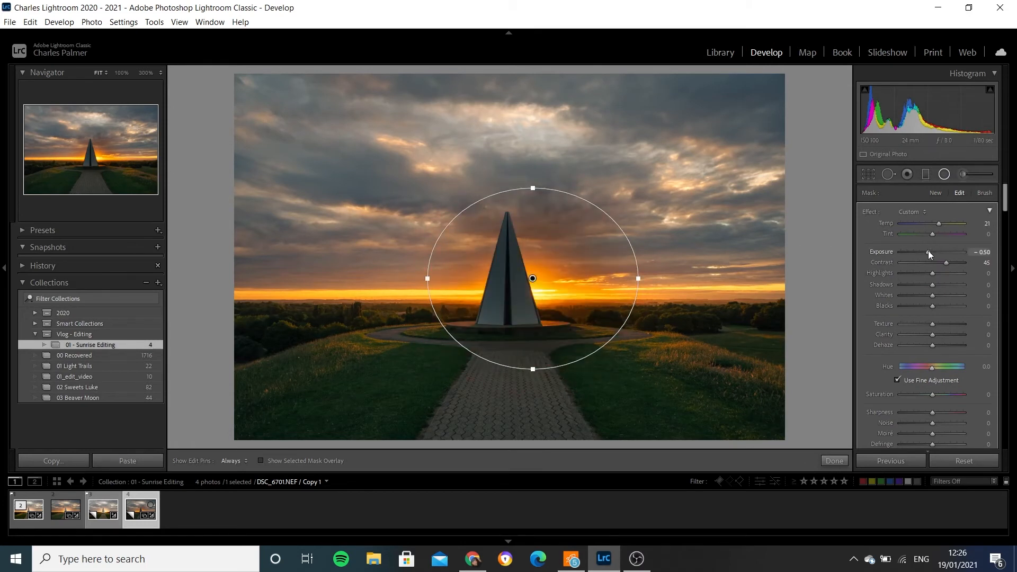
- Set the monument filter's exposure to 0.50 and contrast to 0, closing the Radial Filter tool when done
left_click_drag(927, 252, 939, 252)
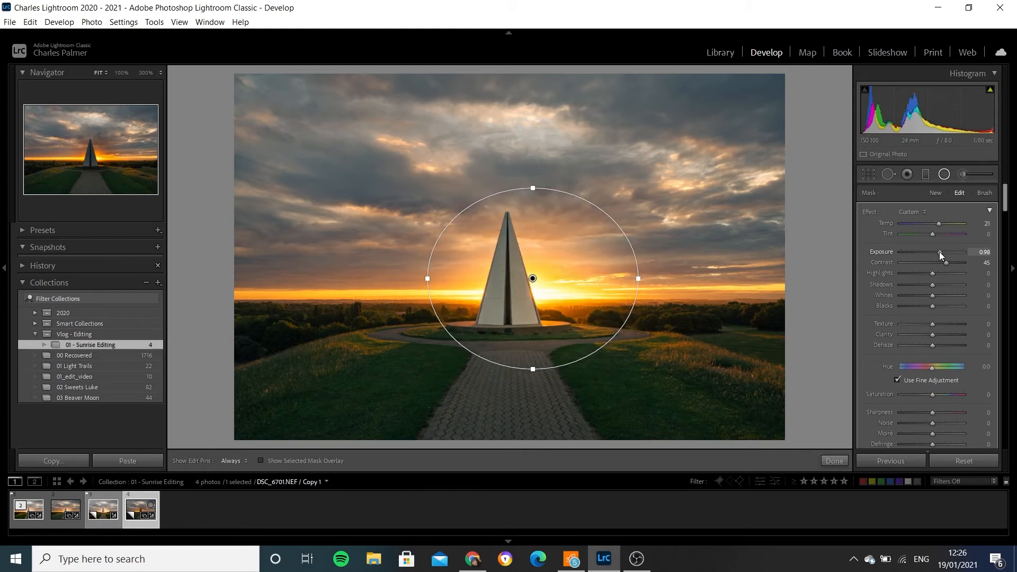
left_click(984, 253)
key("BackSpace")
type("0.5")
key("Return")
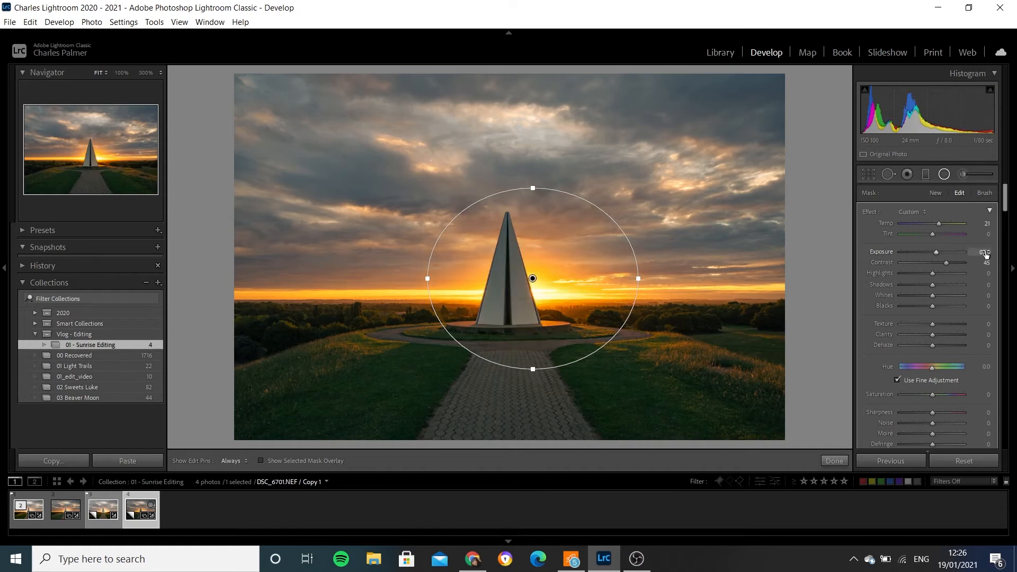
left_click(985, 262)
type("0")
key("Return")
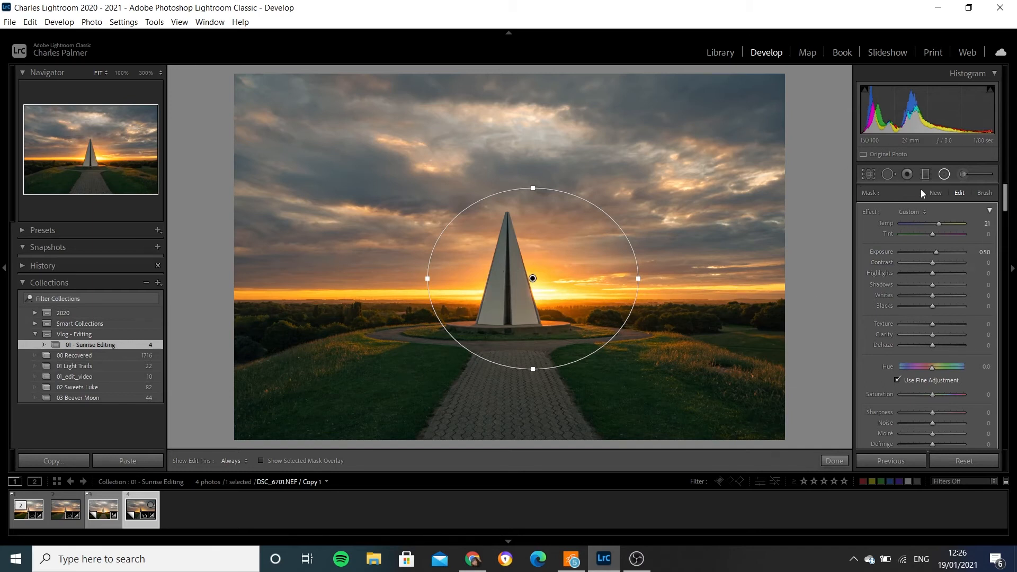
left_click(945, 174)
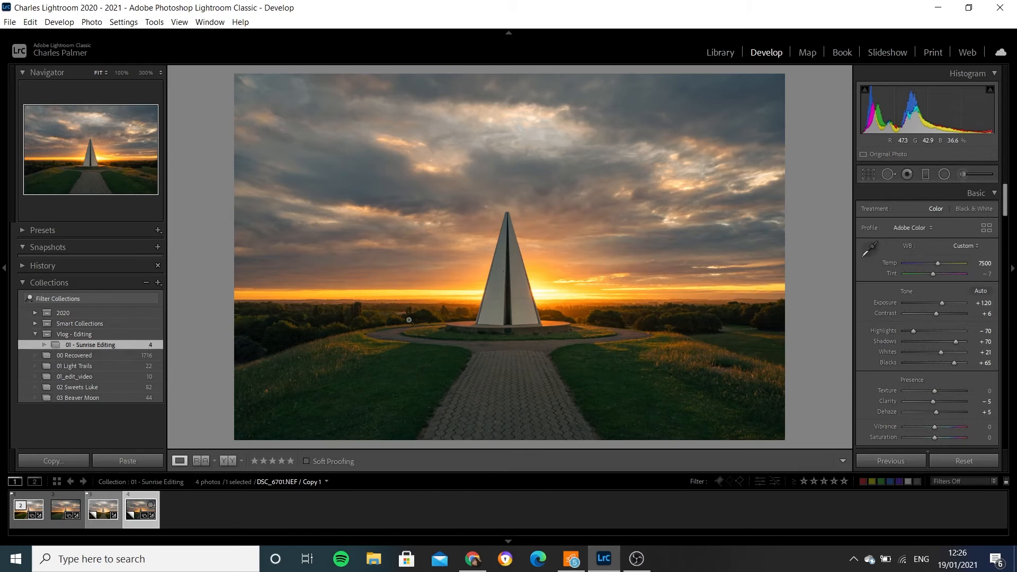
- Open the edited DSC_6700 and DSC_6701 copies together as layers in Photoshop and fit the image to the window
left_click(96, 511)
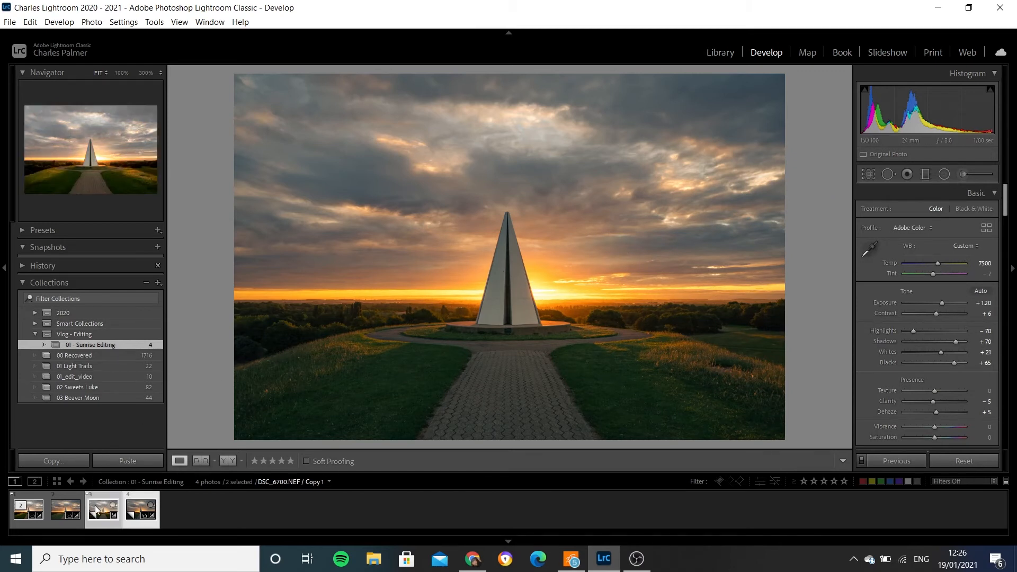
right_click(96, 510)
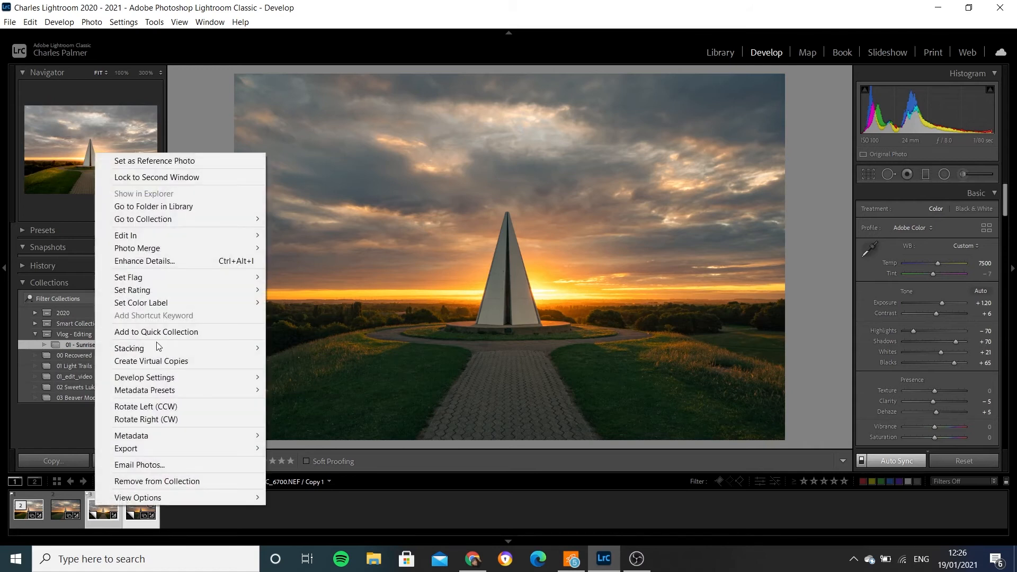
mouse_move(181, 238)
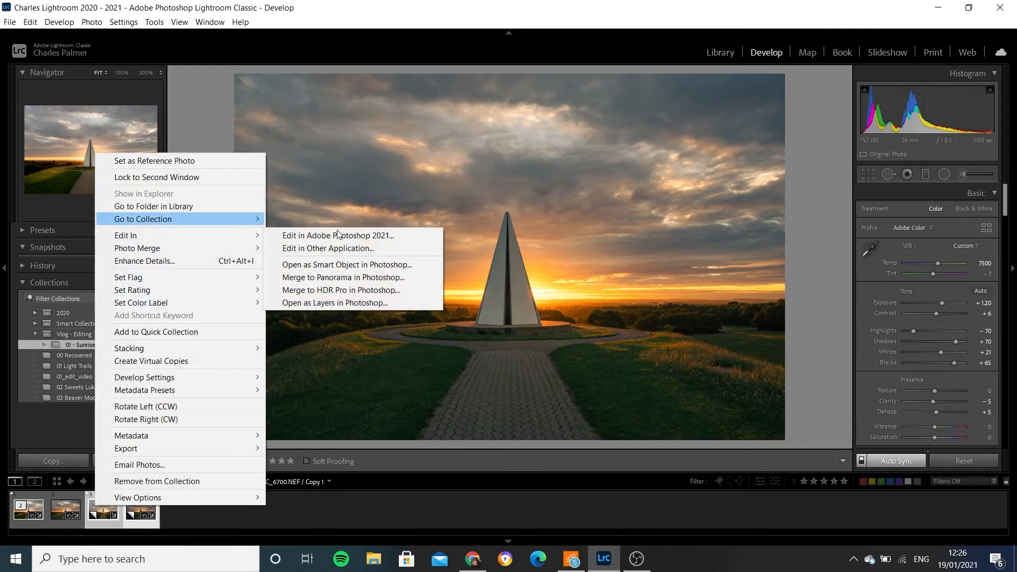
left_click(326, 303)
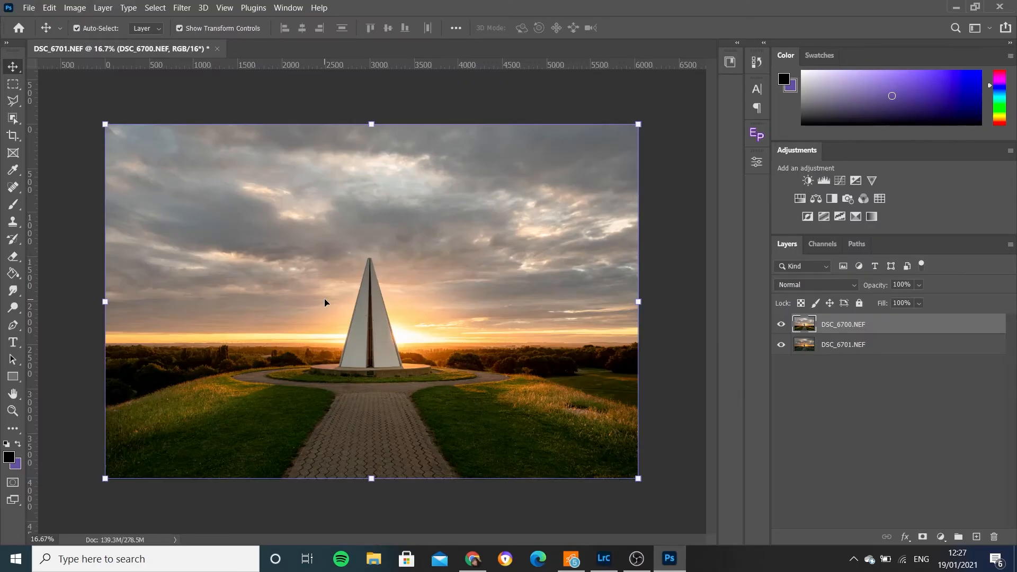
key("ctrl+0")
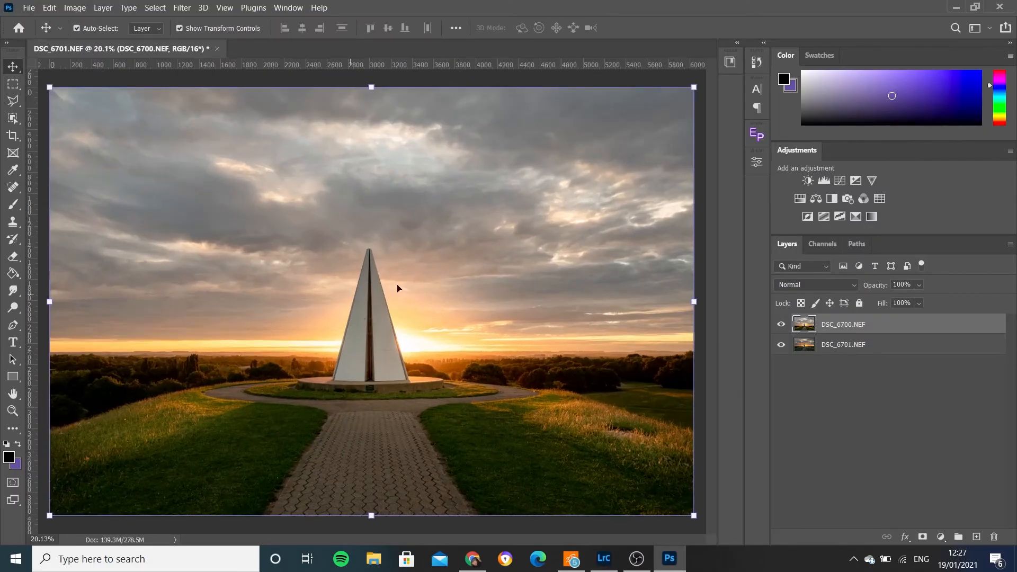
- Compare the two exposures, select both layers and auto-align them with the Auto projection
left_click(781, 325)
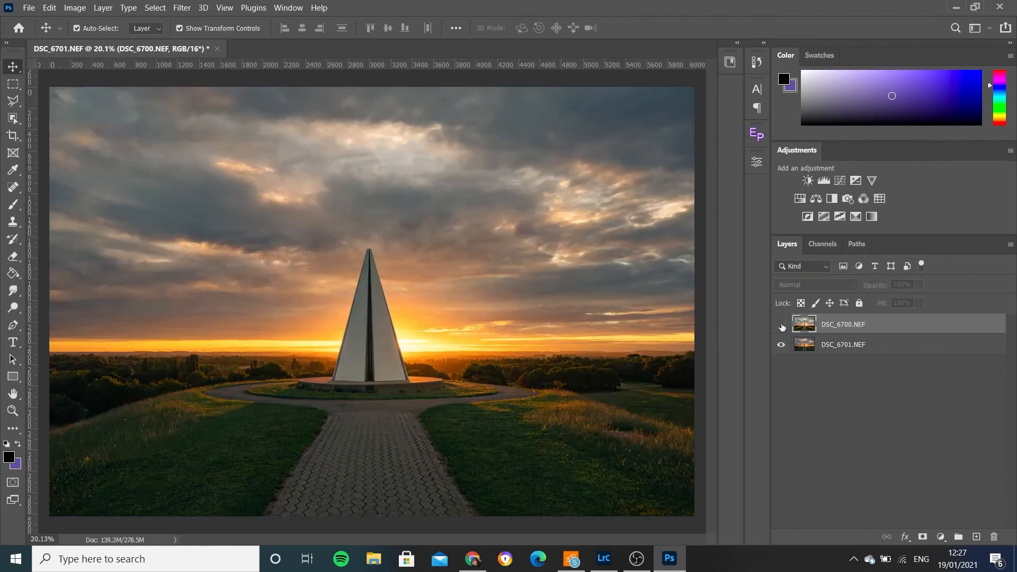
left_click(782, 324)
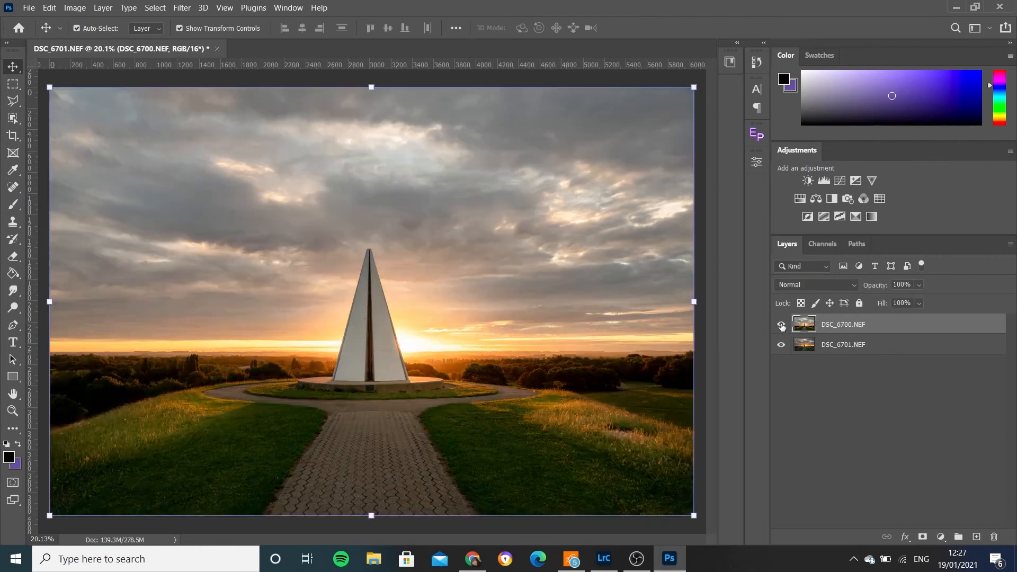
left_click(872, 349, "shift")
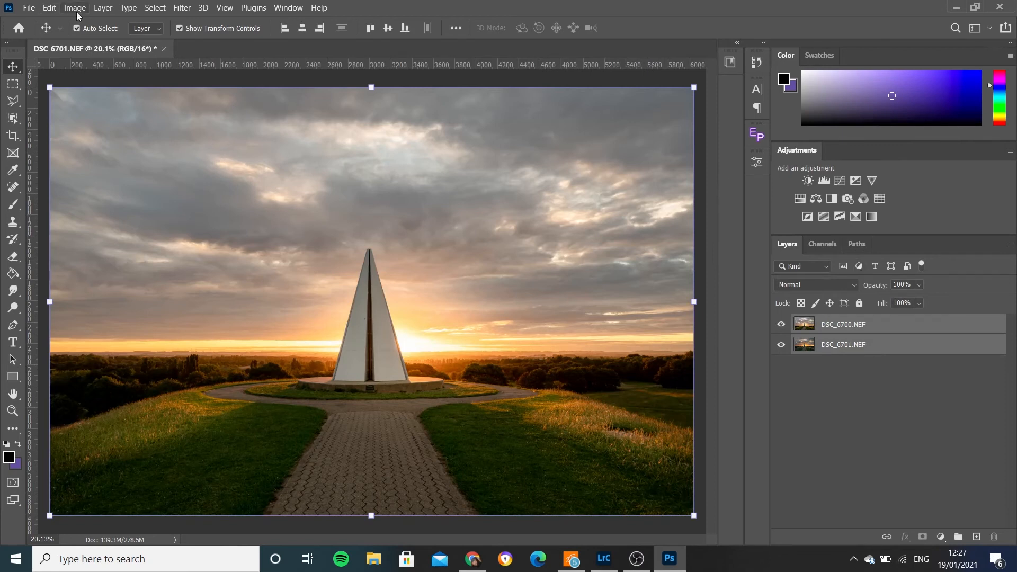
left_click(49, 9)
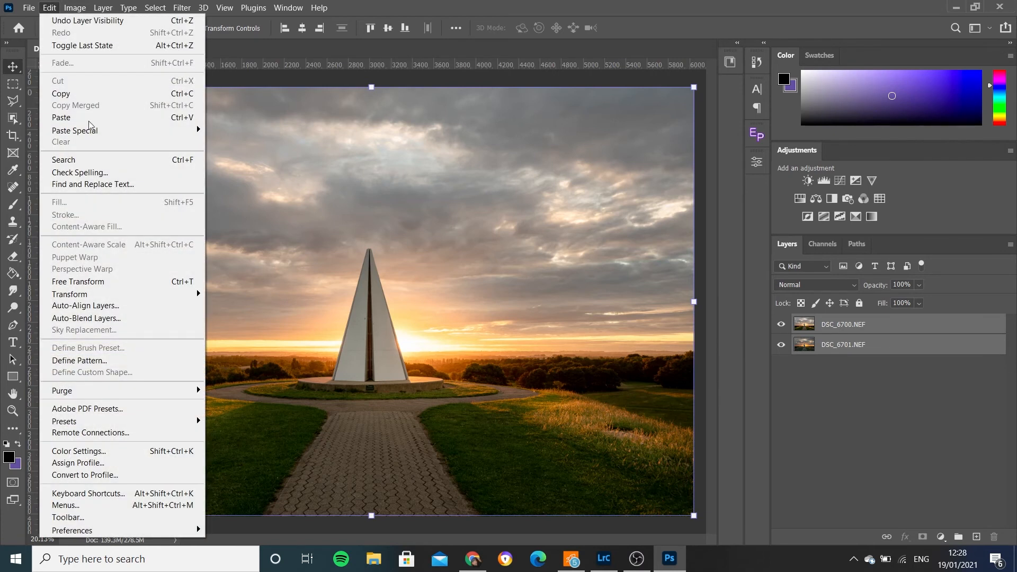
left_click(102, 310)
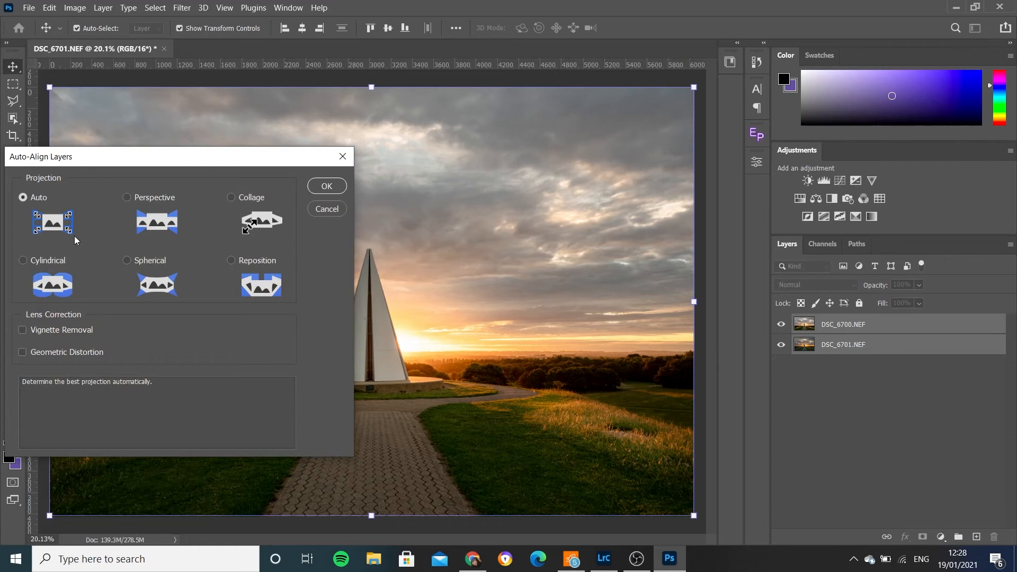
left_click(329, 186)
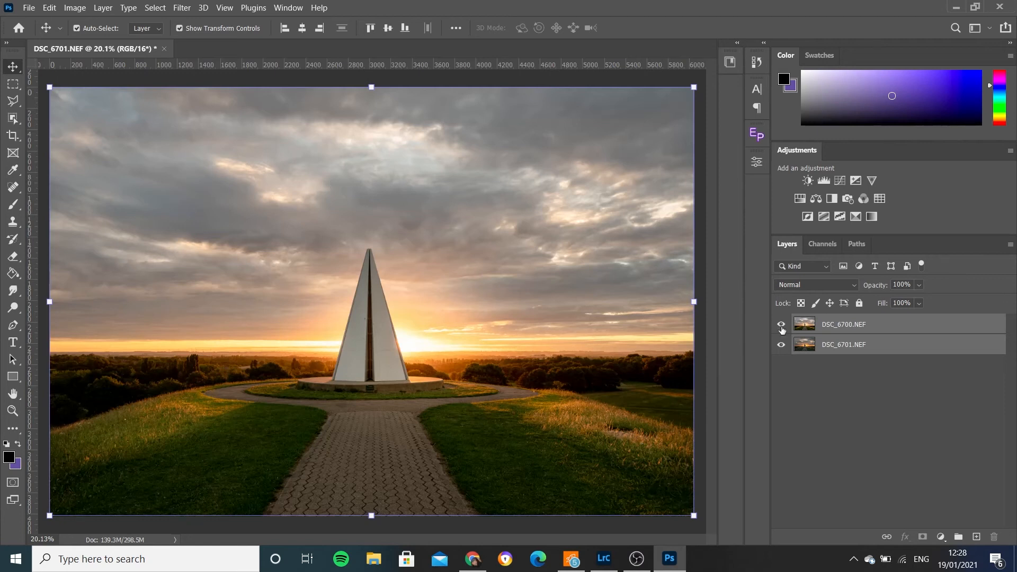
- Check the alignment by hiding and showing the DSC_6700 layer, and make it the only selected layer
left_click(781, 325)
left_click(782, 325)
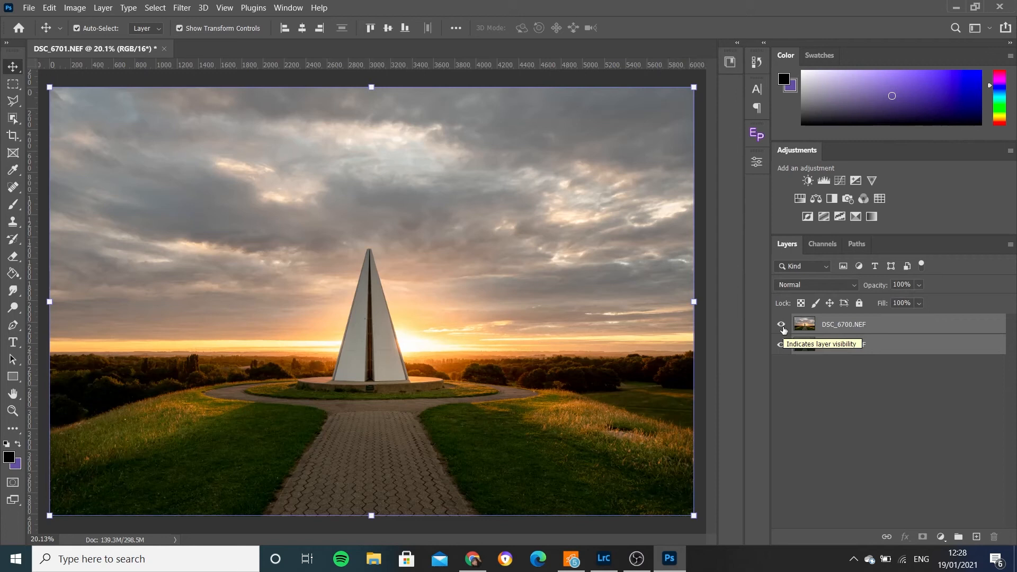
left_click(882, 329)
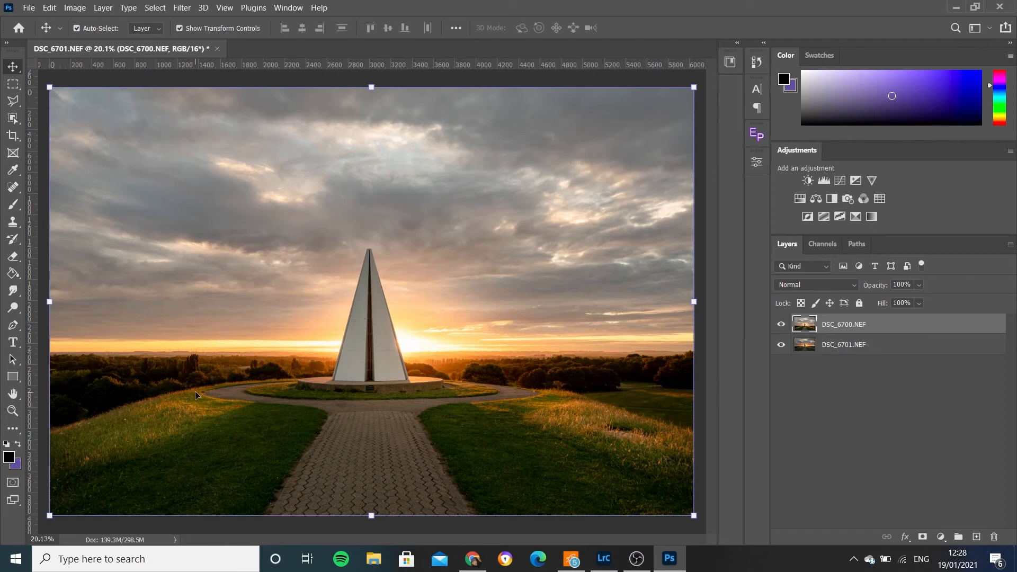
- Start a Pen tool path just outside the photo's left edge and curve it along the crest of the left grass bank
right_click(13, 329)
left_click(60, 328)
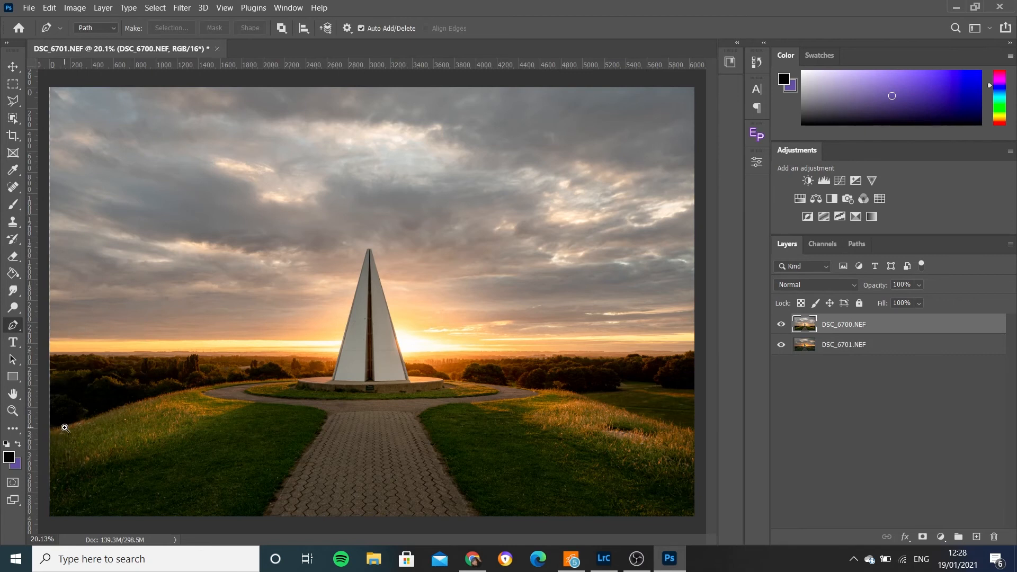
left_click_drag(68, 426, 150, 347)
key("ctrl+0")
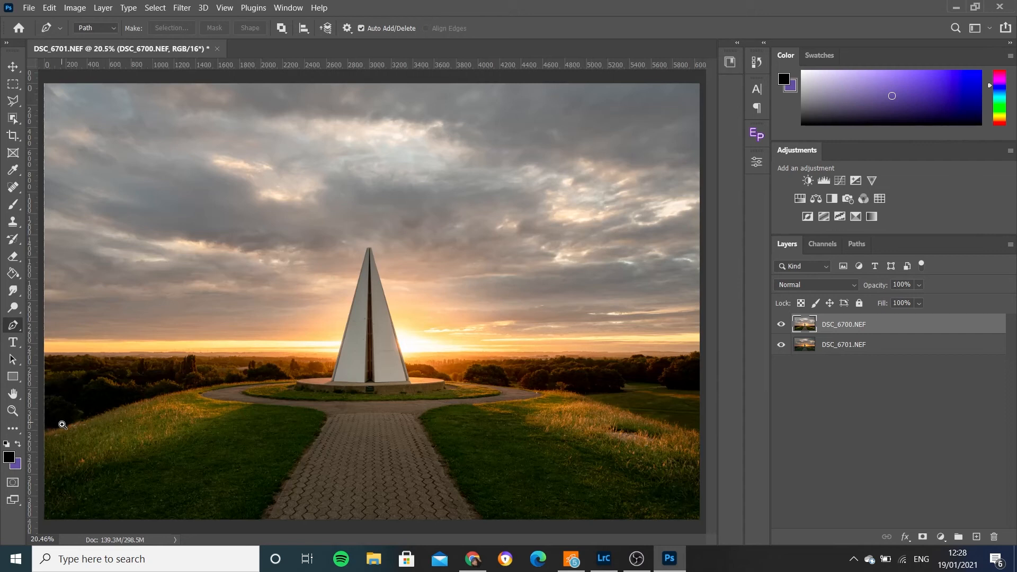
left_click_drag(56, 426, 254, 302)
left_click_drag(157, 310, 272, 268)
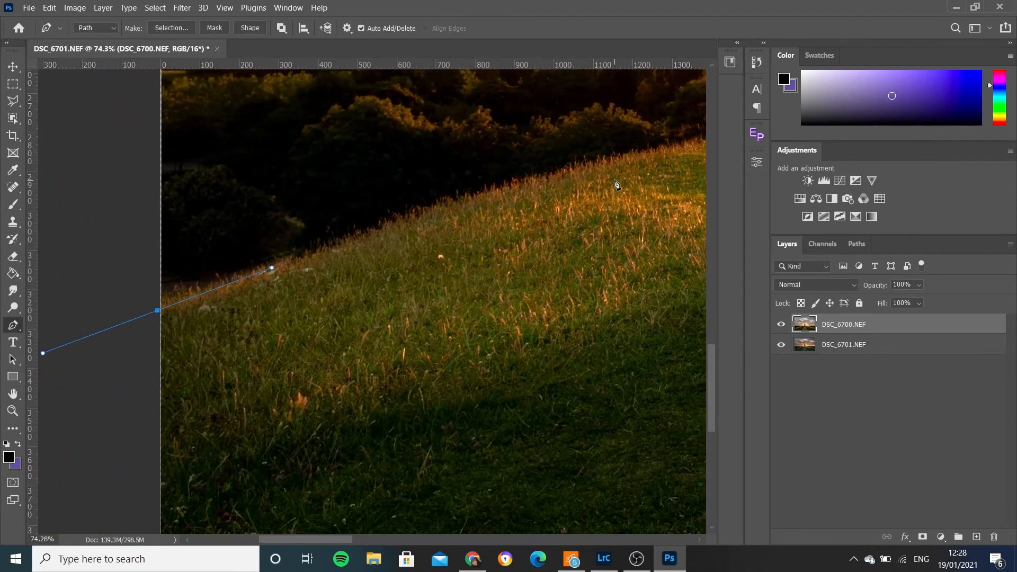
left_click_drag(583, 166, 683, 142)
left_click_drag(271, 267, 307, 255)
- Extend the path along the grass edge and the top of the plinth to the monument's left side
left_click_drag(611, 207, 281, 358)
left_click_drag(517, 286, 618, 277)
left_click_drag(677, 290, 389, 298)
left_click(444, 282)
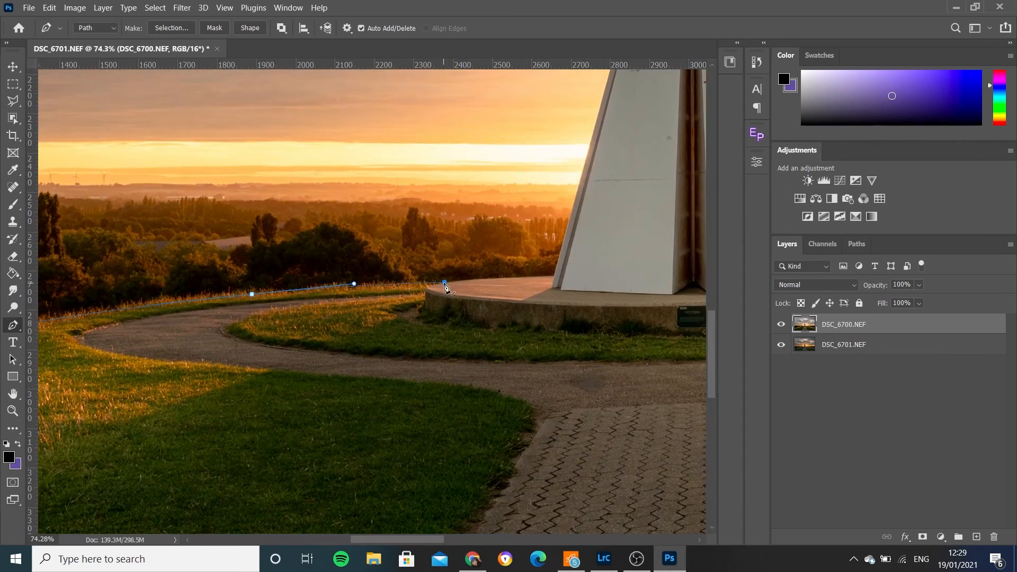
scroll(445, 286, "up", 5)
left_click(599, 267)
left_click_drag(599, 271, 295, 345)
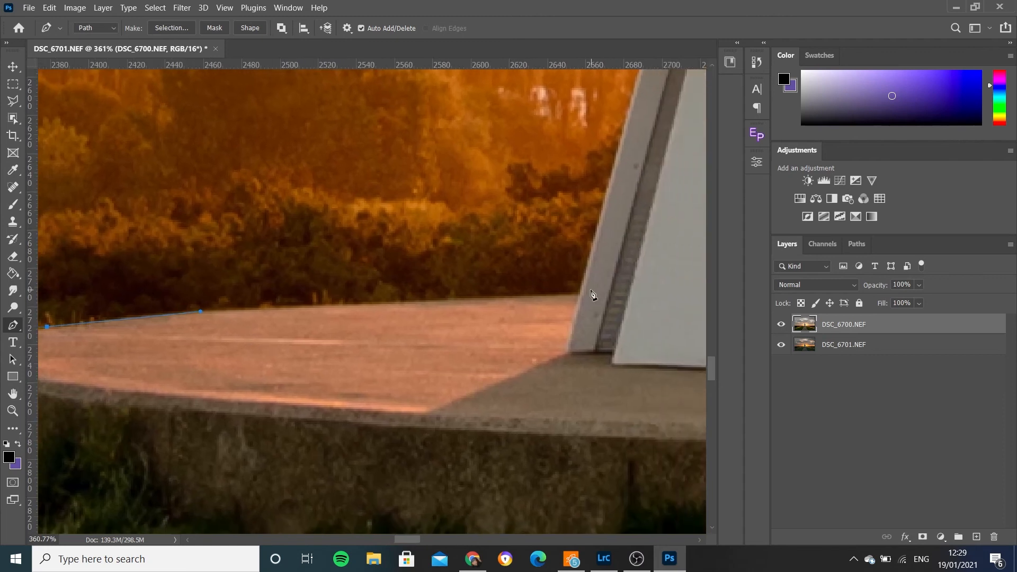
left_click_drag(578, 295, 642, 324)
- Trace the path up the monument's sloping left edge to the corner of its tip
left_click_drag(624, 143, 502, 405)
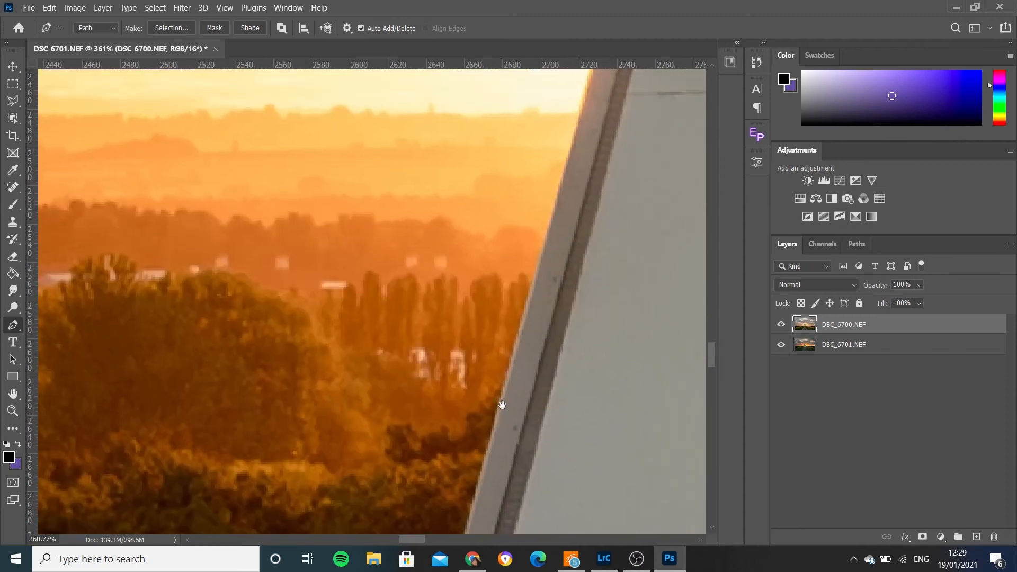
left_click_drag(586, 198, 445, 530)
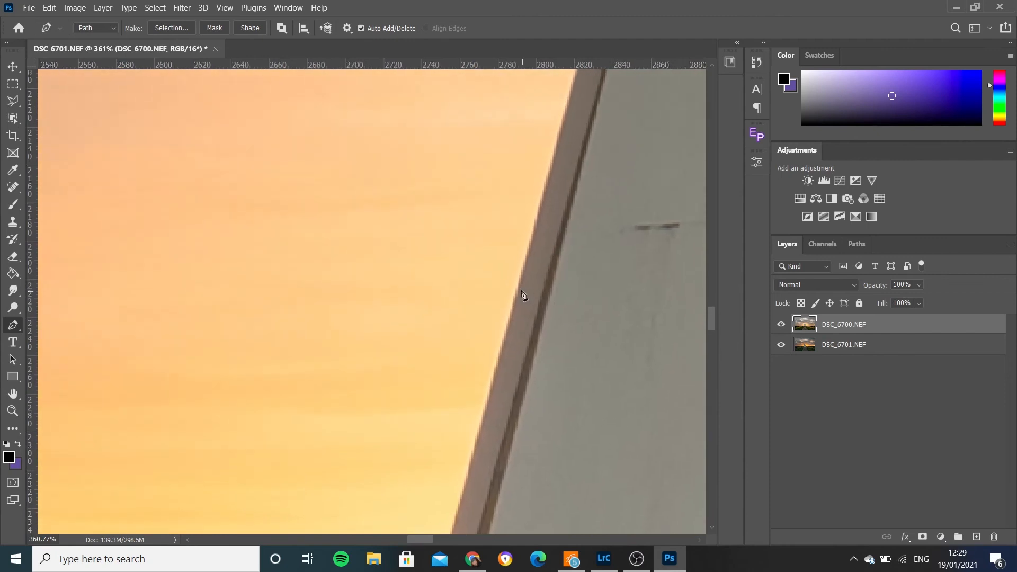
left_click_drag(583, 147, 467, 454)
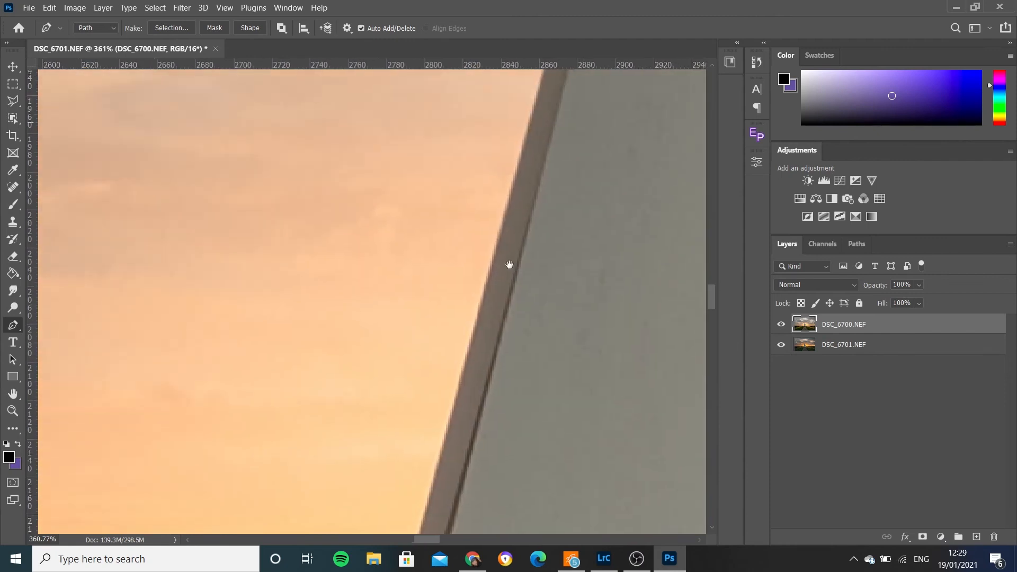
left_click(510, 127)
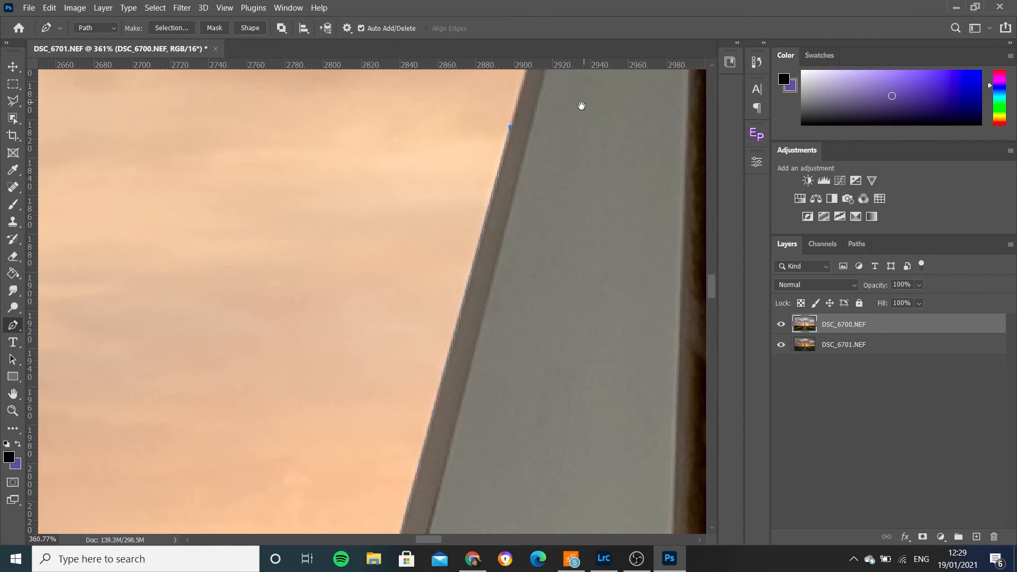
left_click_drag(581, 106, 526, 404)
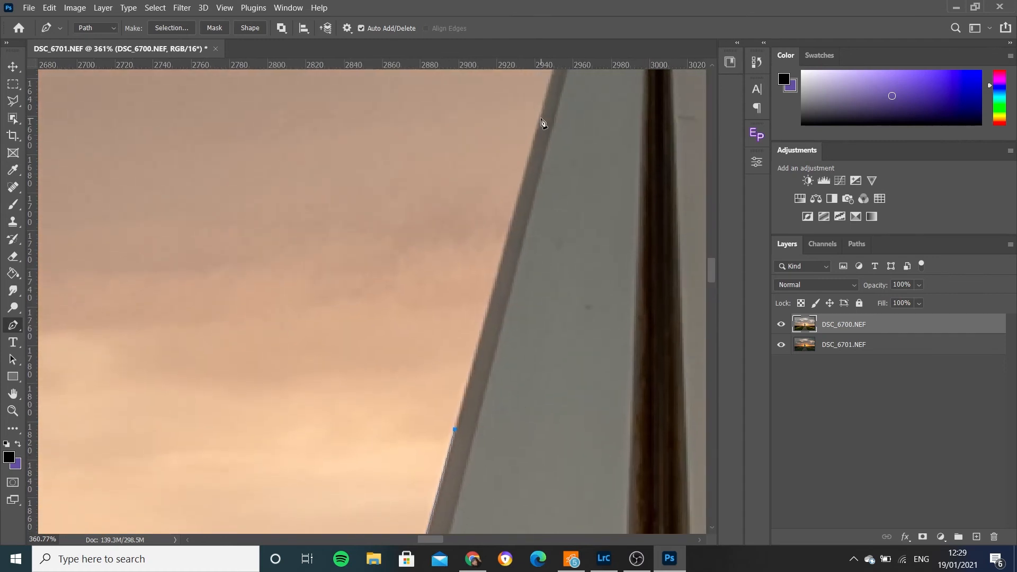
left_click_drag(604, 102, 503, 418)
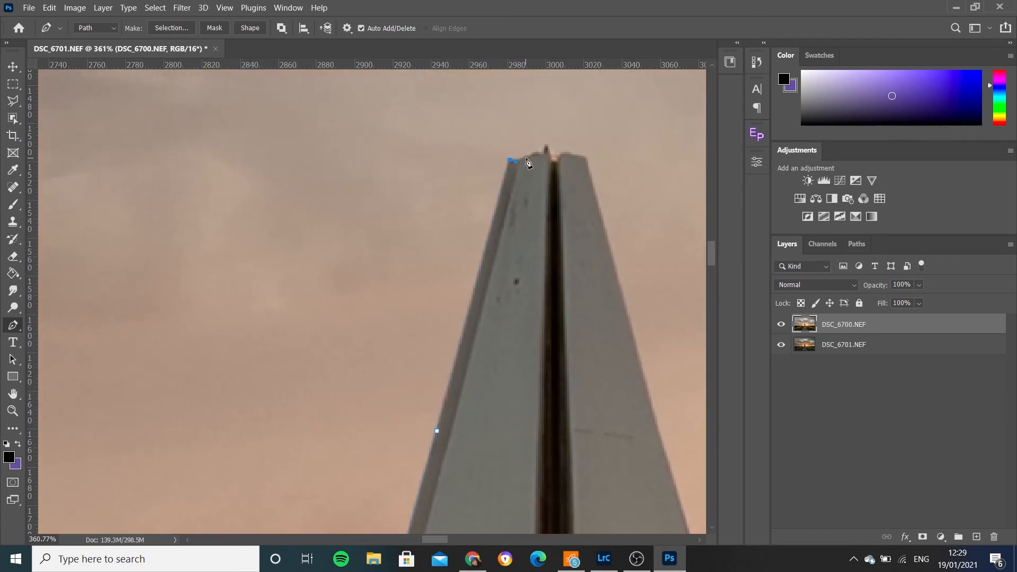
- Trace the monument's uneven tip with closely spaced anchor points across to its right corner
left_click_drag(554, 144, 602, 192)
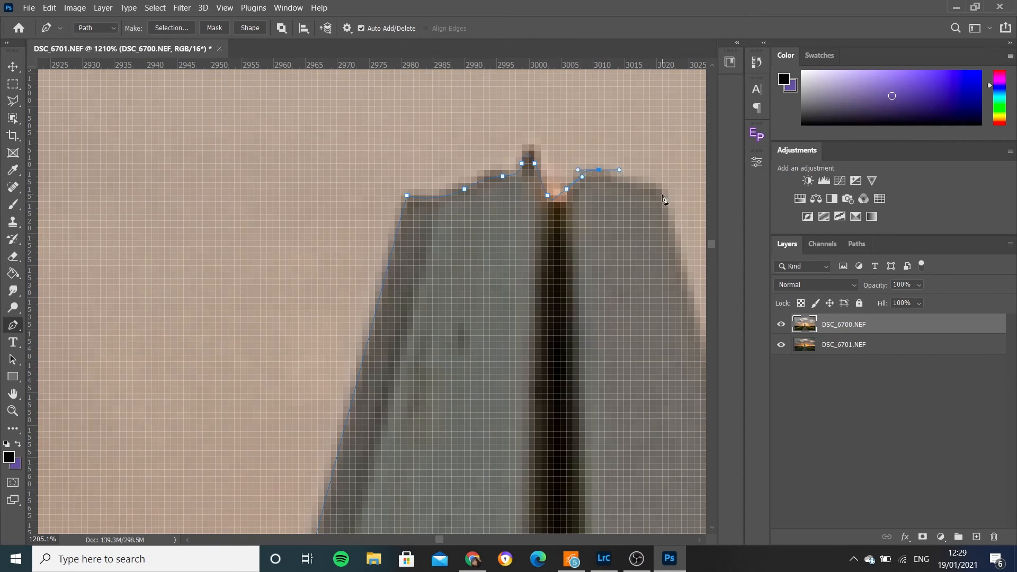
left_click_drag(654, 243, 588, 271)
left_click_drag(639, 322, 321, 193)
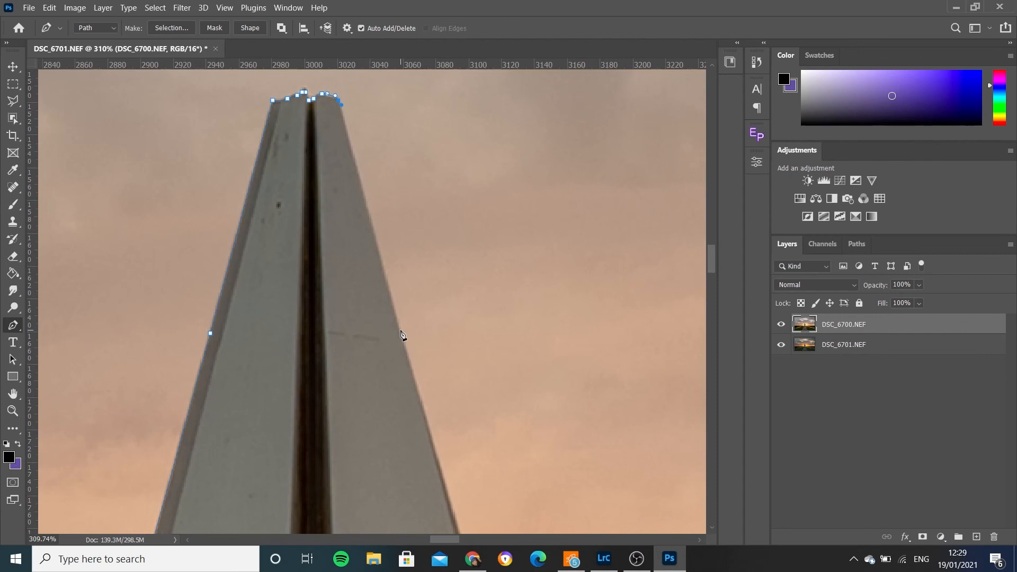
- Trace the path down the monument's sloping right edge to the plinth
left_click_drag(448, 372, 376, 81)
left_click_drag(525, 481, 407, 194)
left_click(432, 499)
left_click_drag(477, 477, 412, 163)
left_click(454, 477)
left_click_drag(494, 486, 403, 166)
left_click(446, 434)
left_click_drag(508, 420, 454, 98)
left_click(486, 438)
- Extend the path along the plinth's curved top edge and around its outer corner to the grass
left_click_drag(484, 438, 333, 345)
left_click(513, 347)
left_click_drag(585, 343, 233, 242)
left_click_drag(500, 278, 551, 301)
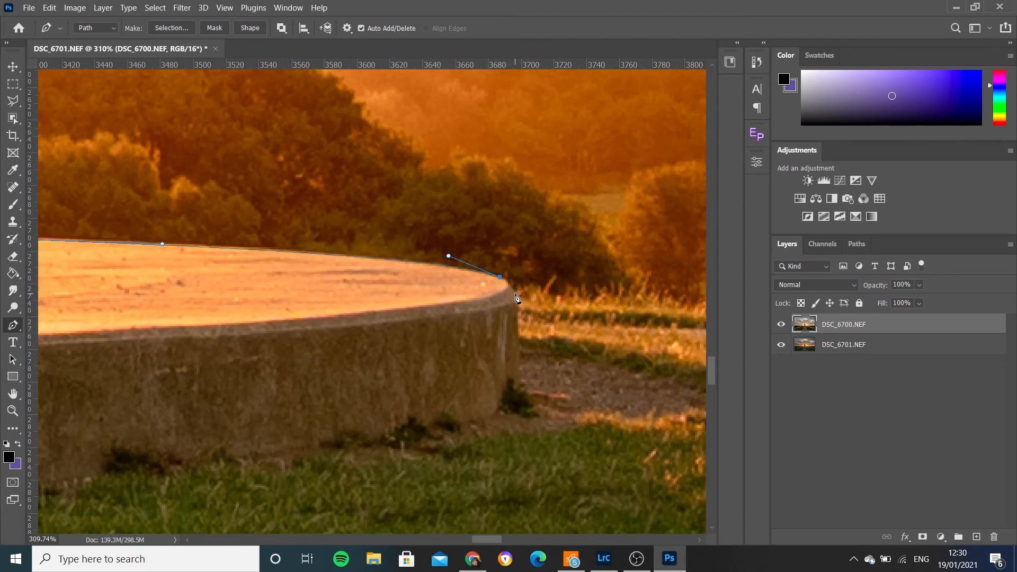
left_click_drag(603, 300, 248, 307)
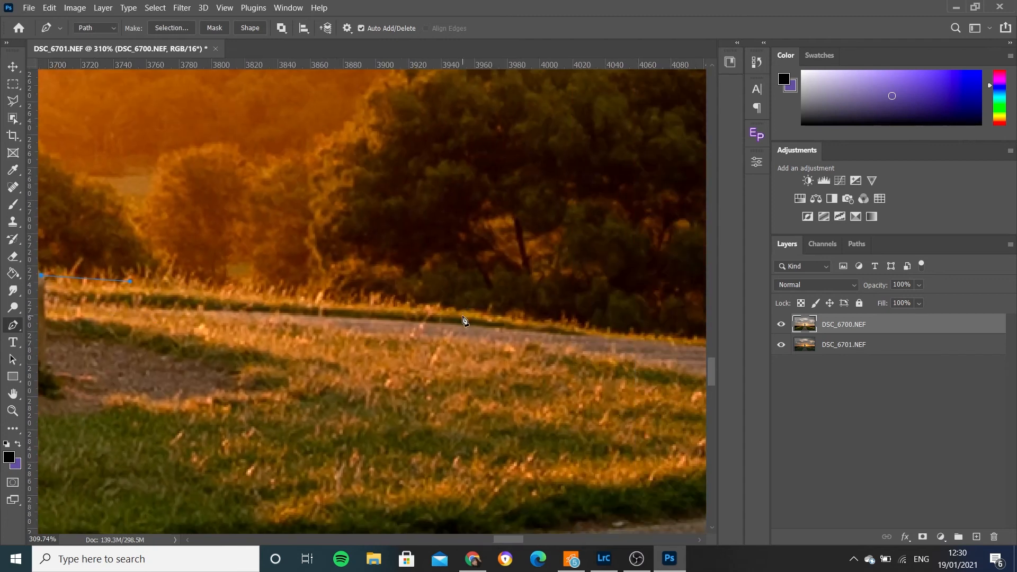
- Trace the path along the grass verge behind the curved footpath to the start of the tall grass
left_click_drag(590, 334, 239, 291)
left_click(556, 302)
left_click(668, 320)
left_click_drag(668, 349, 151, 291)
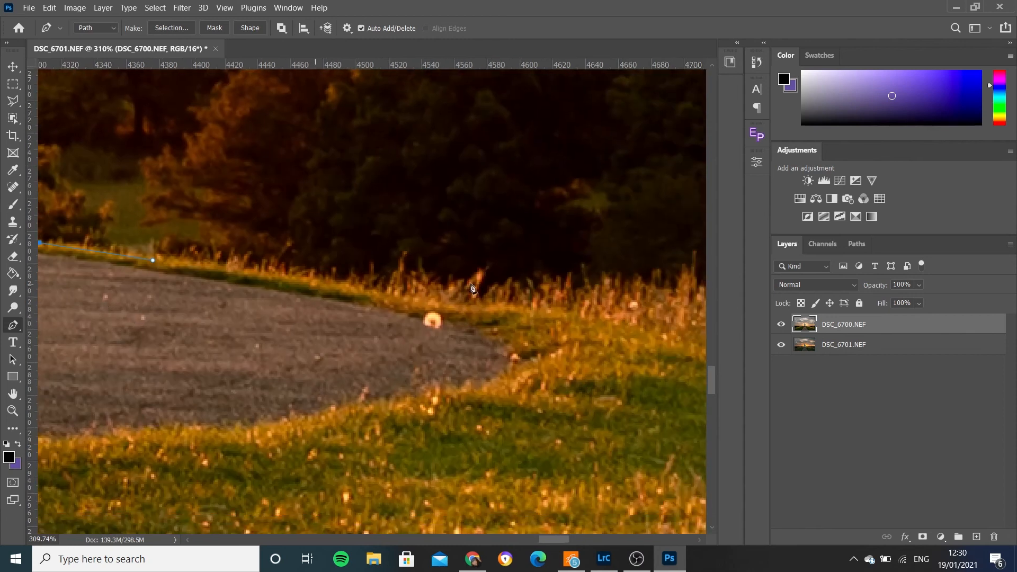
left_click_drag(540, 307, 646, 315)
left_click_drag(633, 417, 215, 326)
- Continue the path along the top of the tall grass, adjusting the anchor point near the footpath's end
left_click_drag(516, 234, 653, 262)
left_click_drag(133, 217, 147, 216)
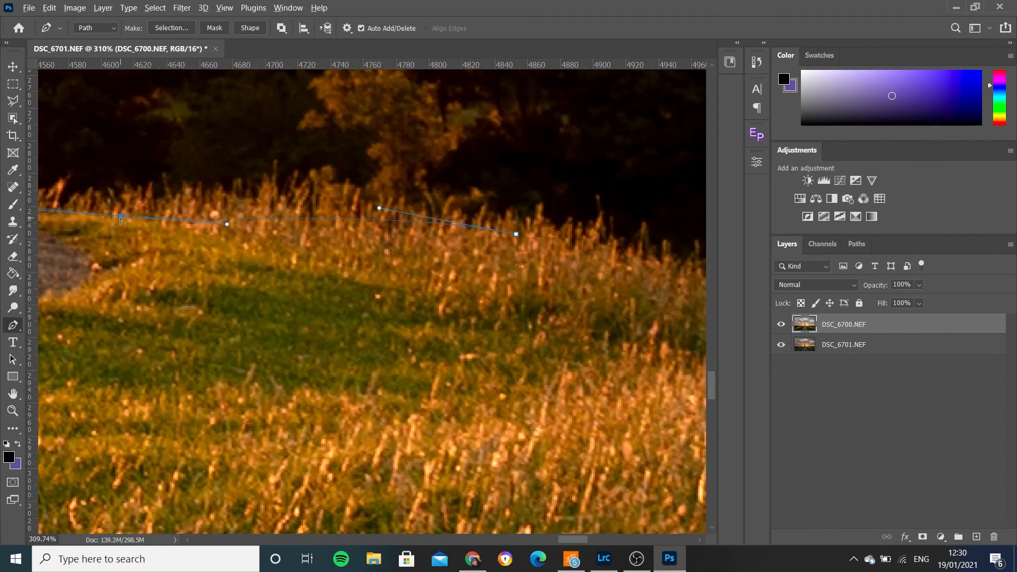
left_click_drag(120, 216, 120, 206)
left_click_drag(516, 234, 211, 243)
left_click_drag(401, 287, 493, 339)
left_click_drag(631, 373, 698, 390)
scroll(579, 446, "down", 10)
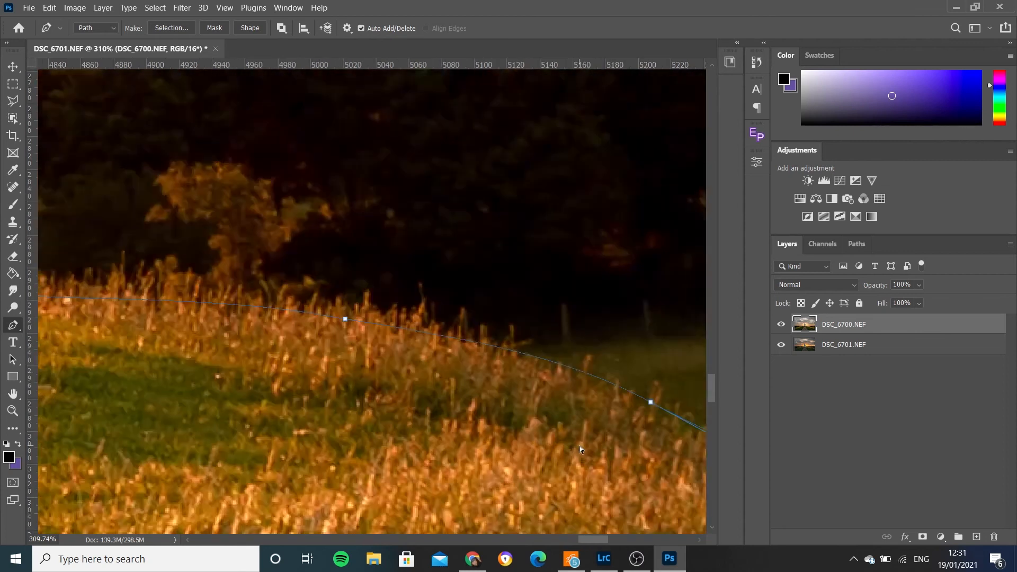
- Refine the path on the descending grass slope and extend it just past the photo's right edge
scroll(634, 418, "up", 5)
left_click_drag(597, 391, 602, 392)
key("ctrl+z")
left_click_drag(553, 370, 602, 387)
left_click_drag(658, 421, 463, 308)
left_click(626, 337)
scroll(626, 337, "down", 5)
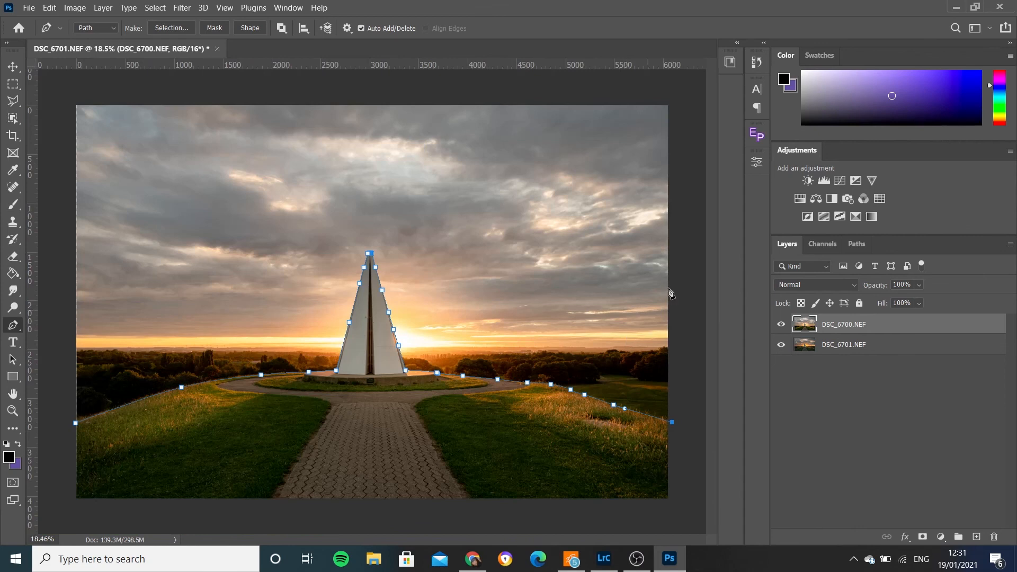
- Close the path around the foreground with corner points outside the photo's two bottom corners
left_click(674, 508, "shift")
left_click(72, 508, "shift")
left_click(76, 423)
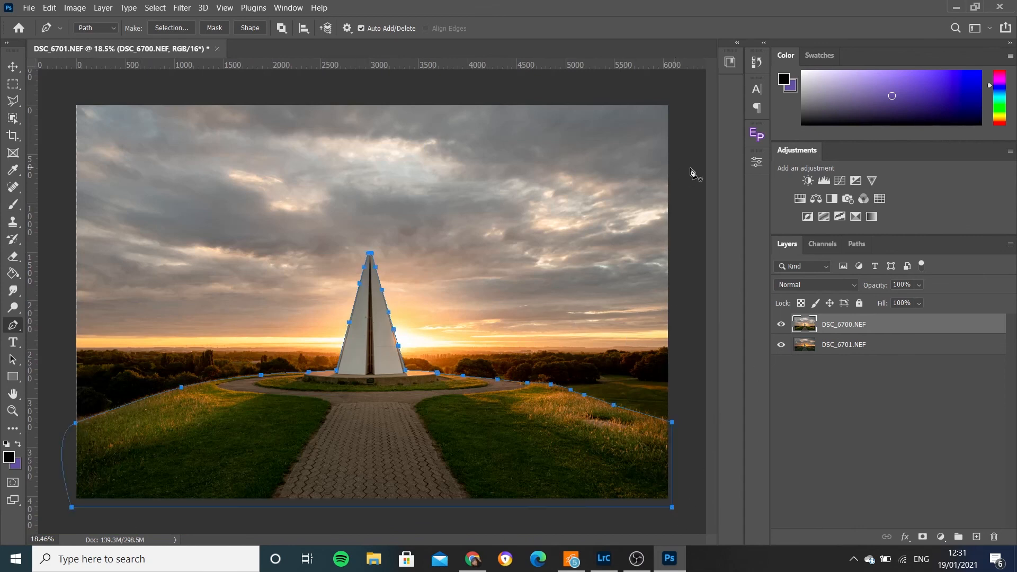
- Save the work path as Path 1 and load it as a selection
left_click(856, 244)
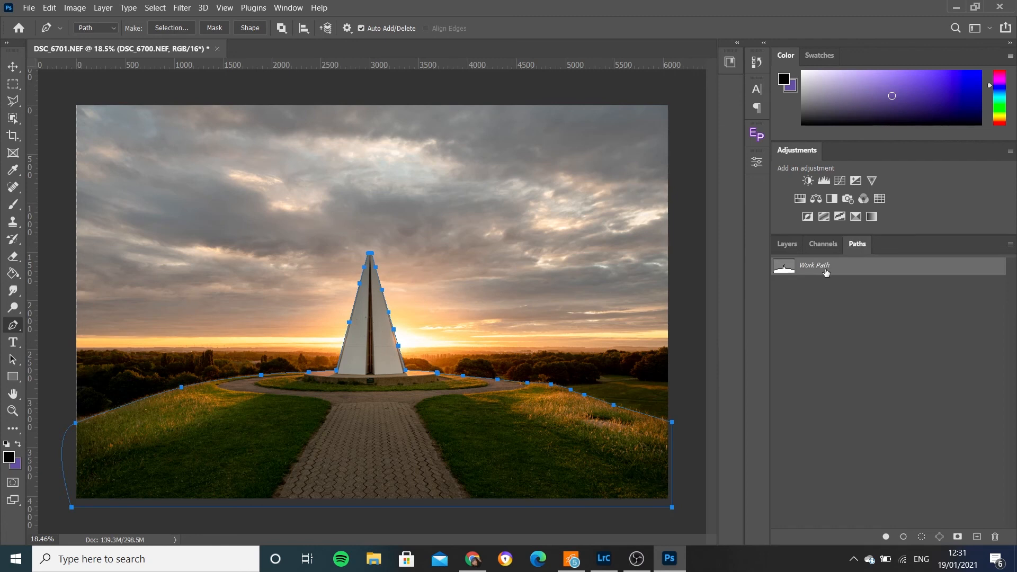
double_click(825, 272)
left_click(572, 173)
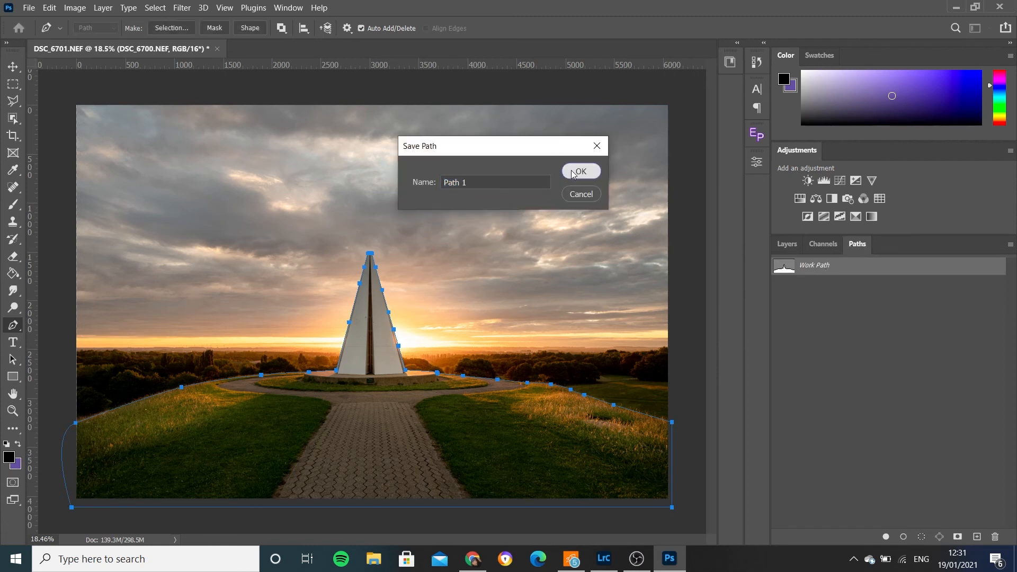
left_click(786, 268, "ctrl")
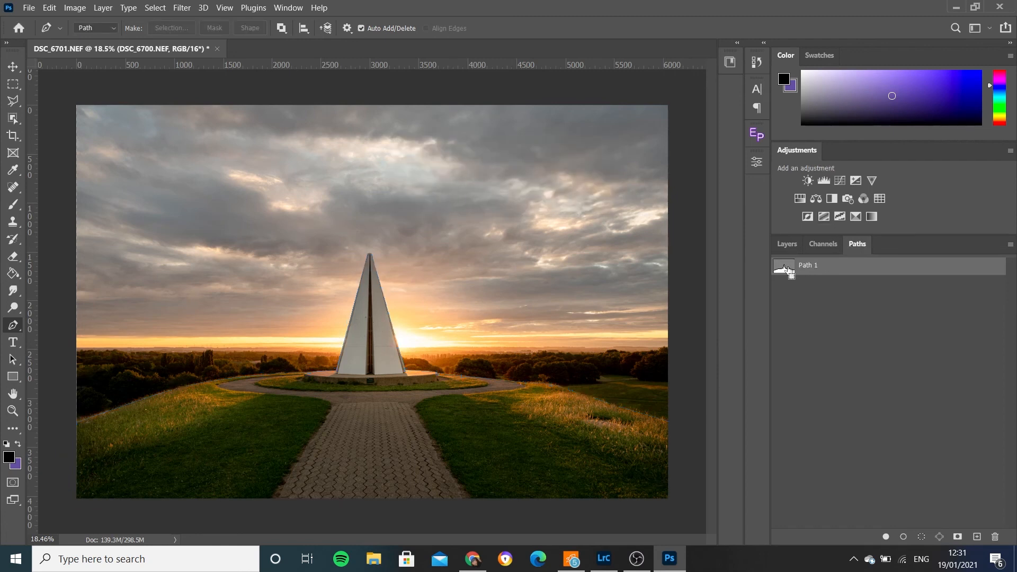
left_click(790, 244)
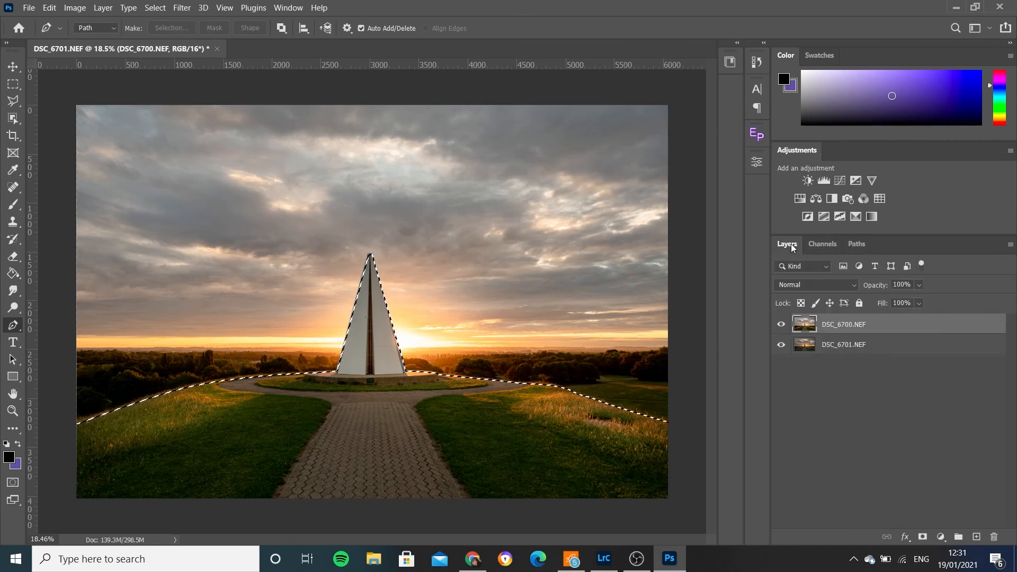
- Feather the foreground selection by 5 pixels and turn it into a layer mask on DSC_6700.NEF
left_click(157, 7)
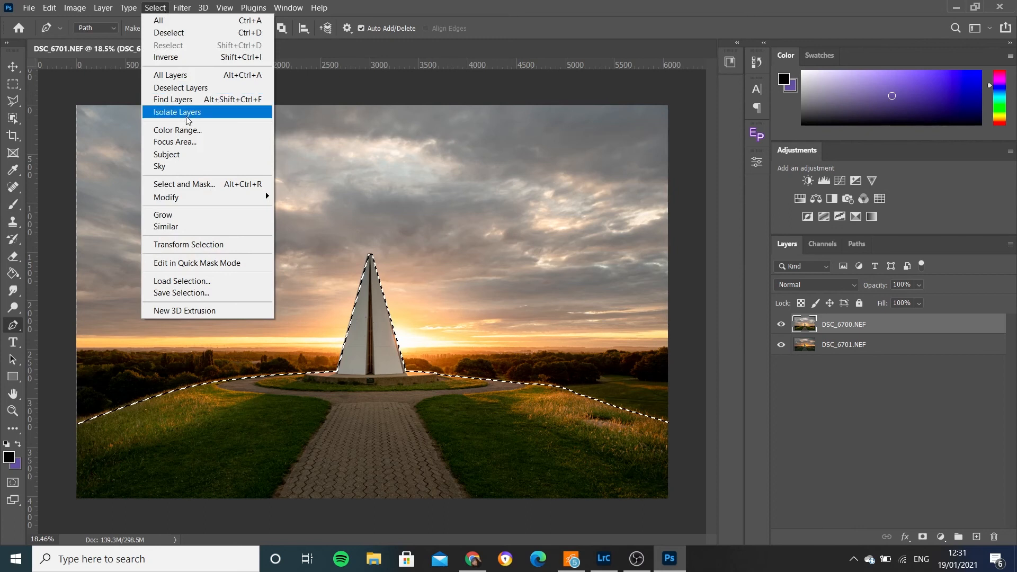
mouse_move(189, 197)
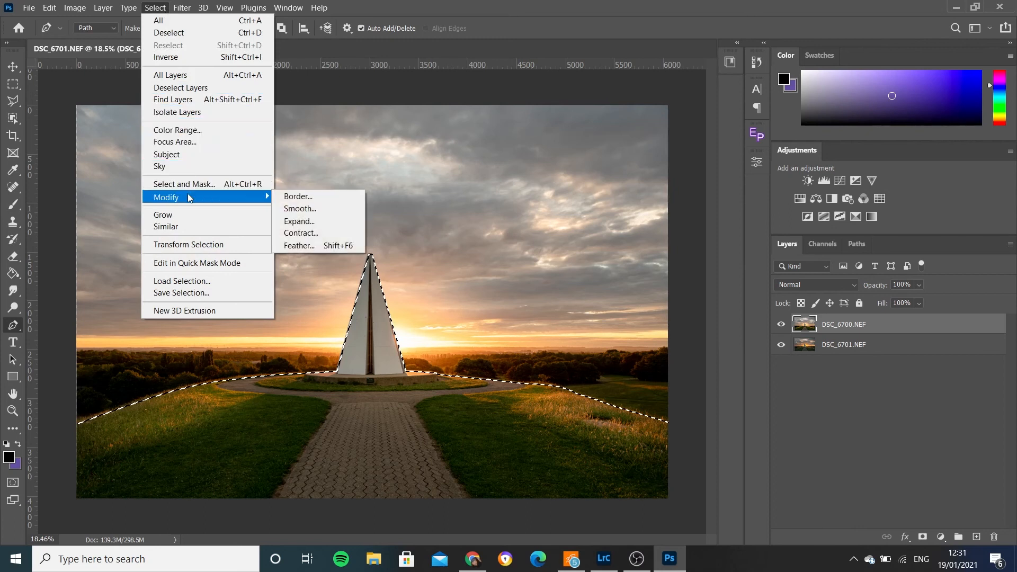
left_click(305, 245)
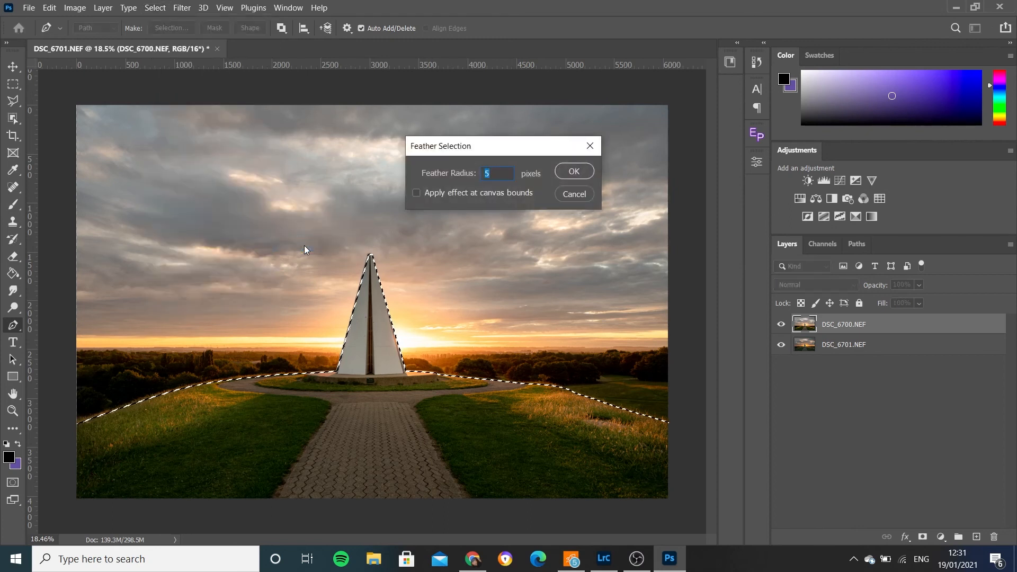
key("Return")
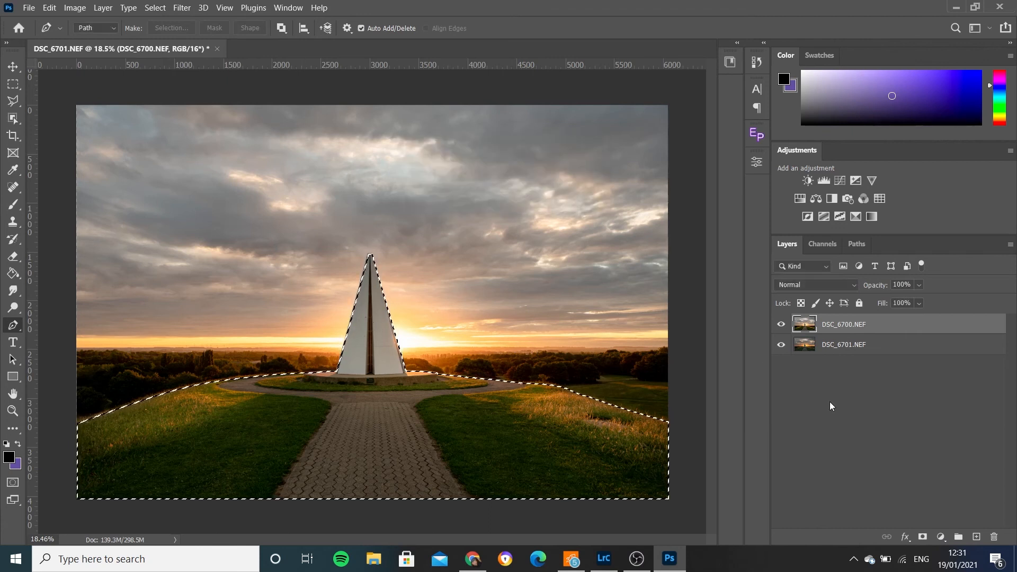
left_click(922, 538)
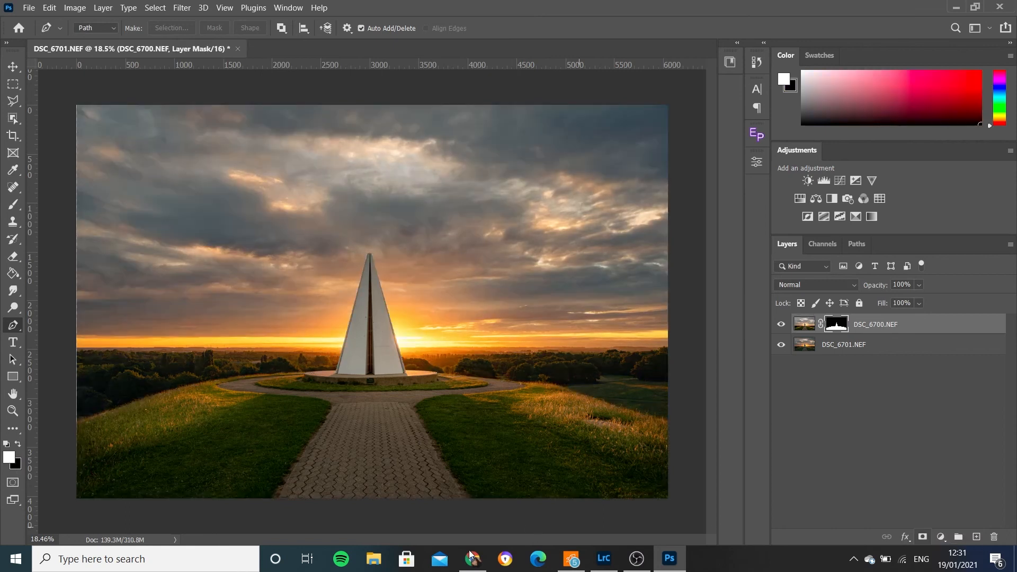
- Paint white on the layer mask with a 100-pixel soft brush along the grass edge left of the monument
left_click_drag(119, 410, 321, 343)
mouse_move(175, 321)
left_mouse_down()
mouse_move(207, 344)
mouse_move(197, 350)
left_mouse_up()
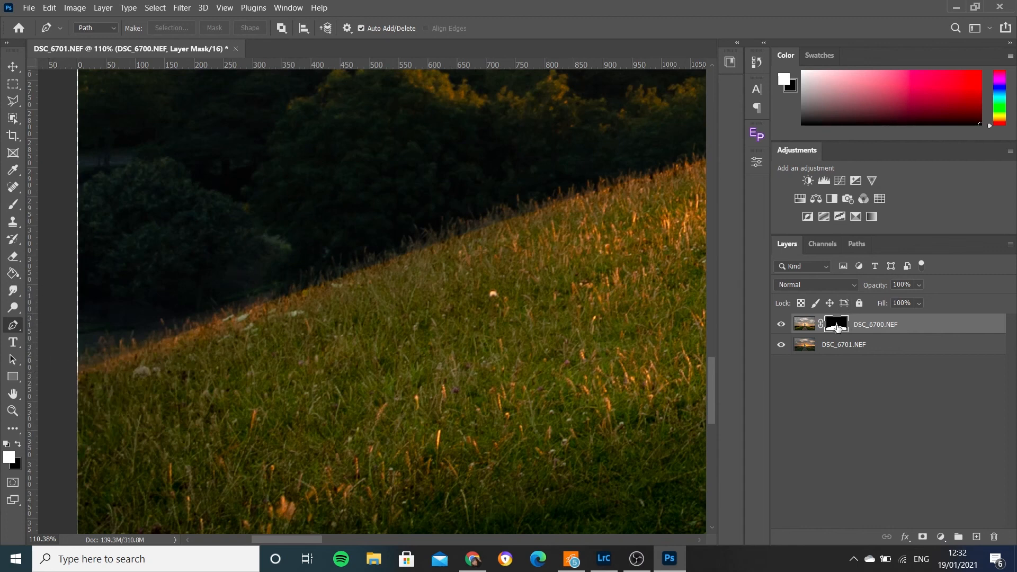
left_click(13, 204)
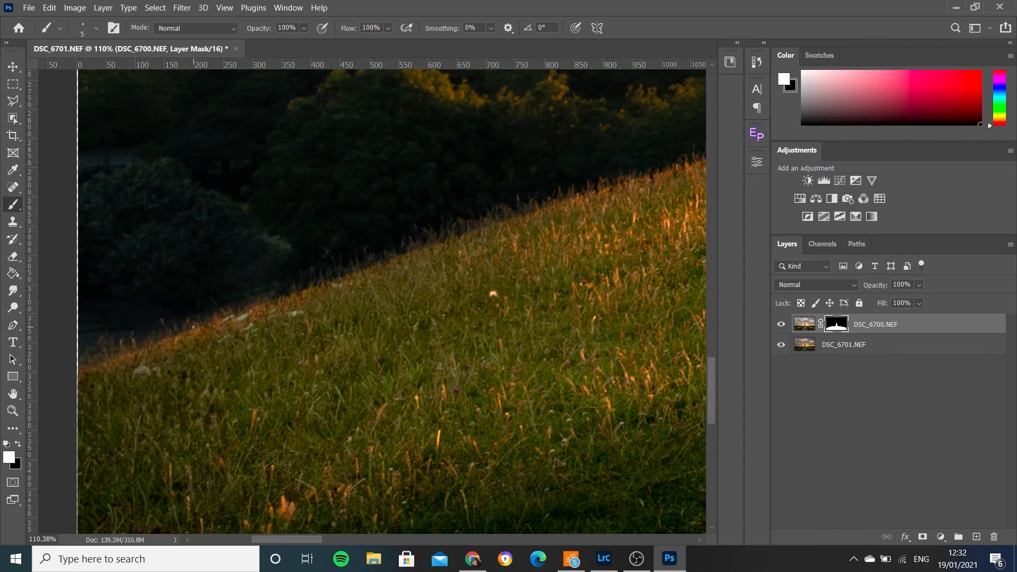
key("bracketright")
key("bracketright")
key("bracketright")
key("bracketright")
key("bracketright")
key("bracketright")
key("bracketright")
key("bracketright")
key("bracketright")
key("bracketright")
key("bracketright")
key("bracketright")
mouse_move(184, 330)
left_mouse_down()
mouse_move(107, 367)
mouse_move(167, 359)
mouse_move(394, 264)
mouse_move(334, 289)
mouse_move(342, 272)
mouse_move(439, 252)
mouse_move(509, 212)
mouse_move(502, 219)
mouse_move(710, 159)
mouse_move(210, 343)
mouse_move(250, 313)
left_mouse_up()
key("space")
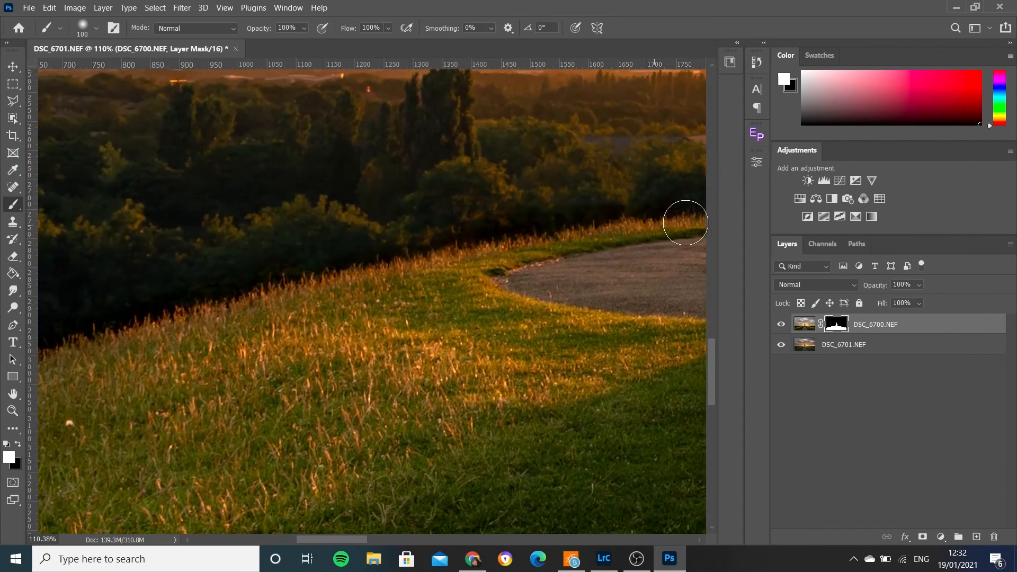
key("space")
left_click_drag(629, 223, 325, 230)
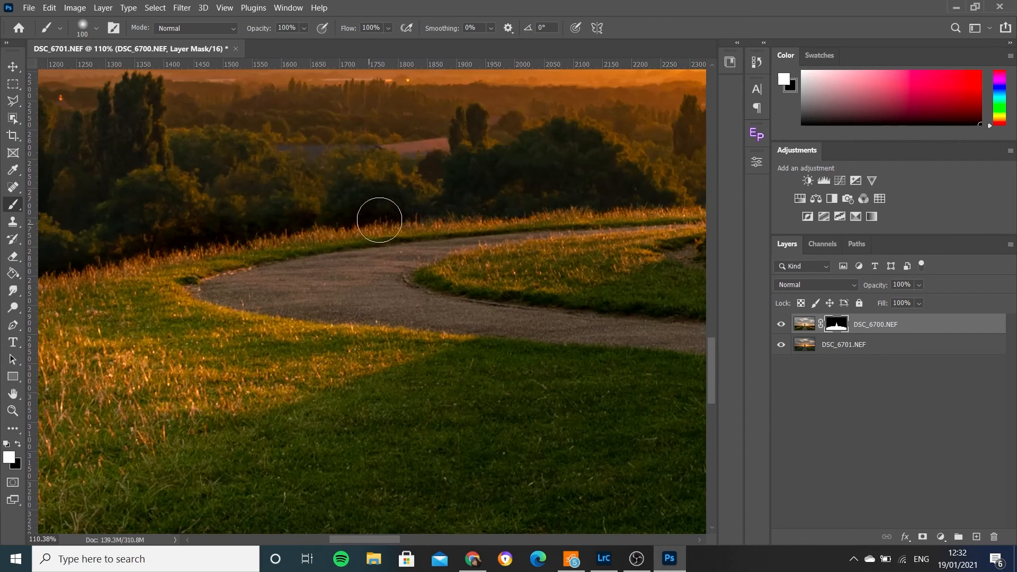
key("space")
mouse_move(690, 219)
left_mouse_down()
mouse_move(591, 233)
mouse_move(332, 232)
left_mouse_up()
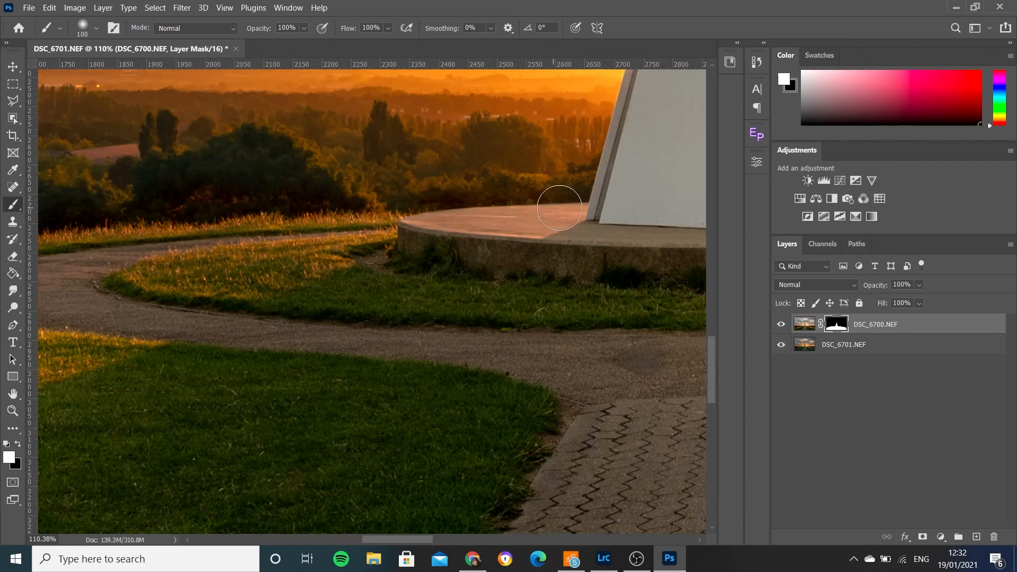
- Continue softening the mask with white along the grass edge from the plinth to the photo's right side
key("space")
left_click_drag(481, 209, 20, 245)
key("space")
left_click_drag(338, 245, 21, 247)
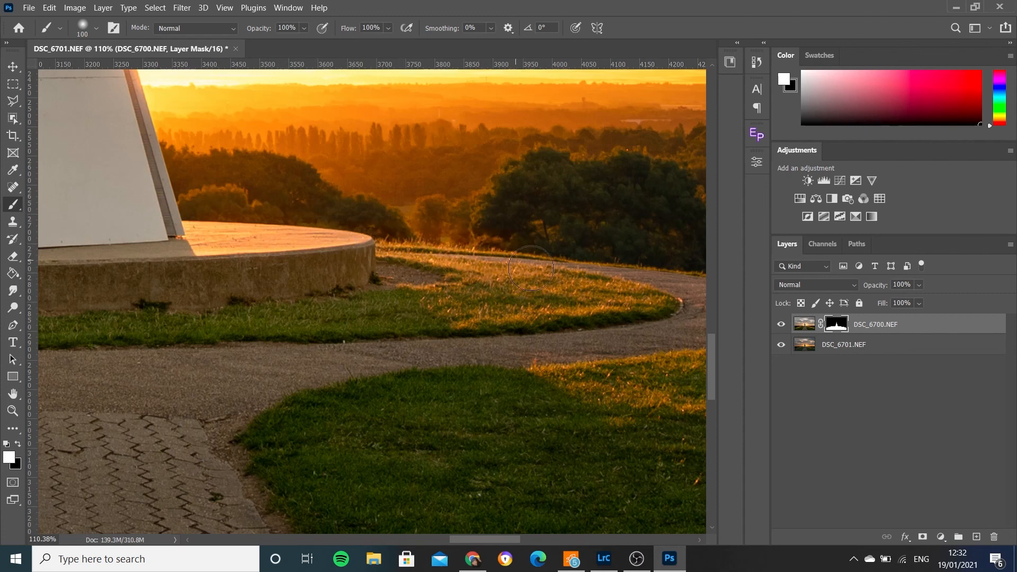
mouse_move(631, 291)
left_mouse_down()
mouse_move(418, 295)
mouse_move(220, 260)
left_mouse_up()
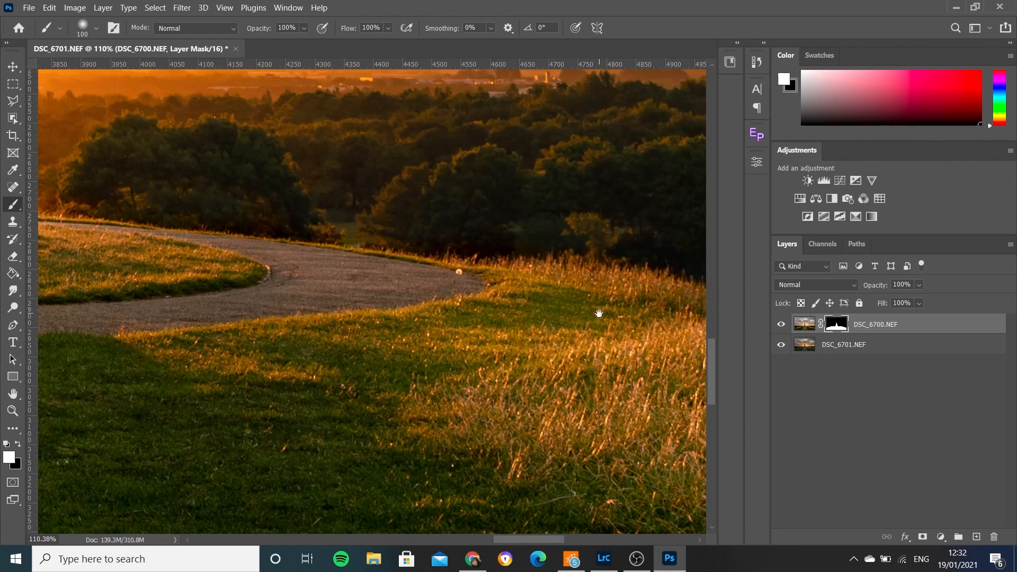
left_click_drag(593, 313, 297, 235)
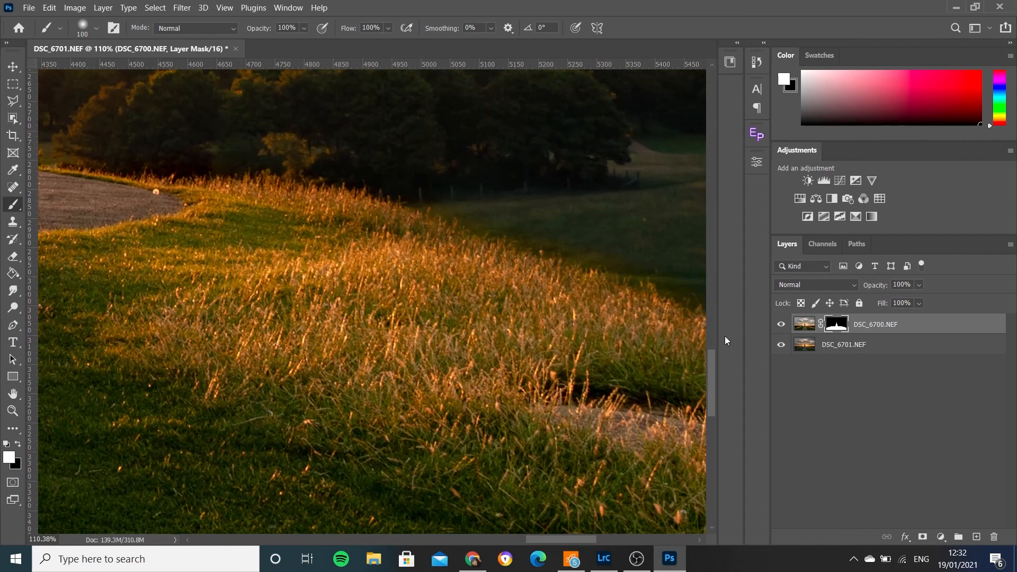
mouse_move(589, 336)
left_mouse_down()
mouse_move(329, 284)
mouse_move(230, 234)
left_mouse_up()
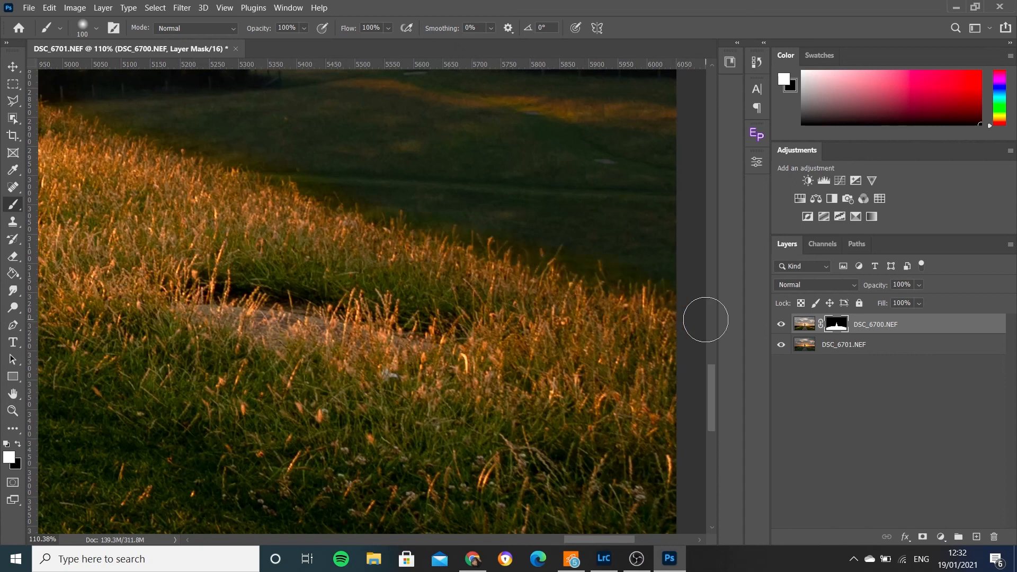
key("ctrl+0")
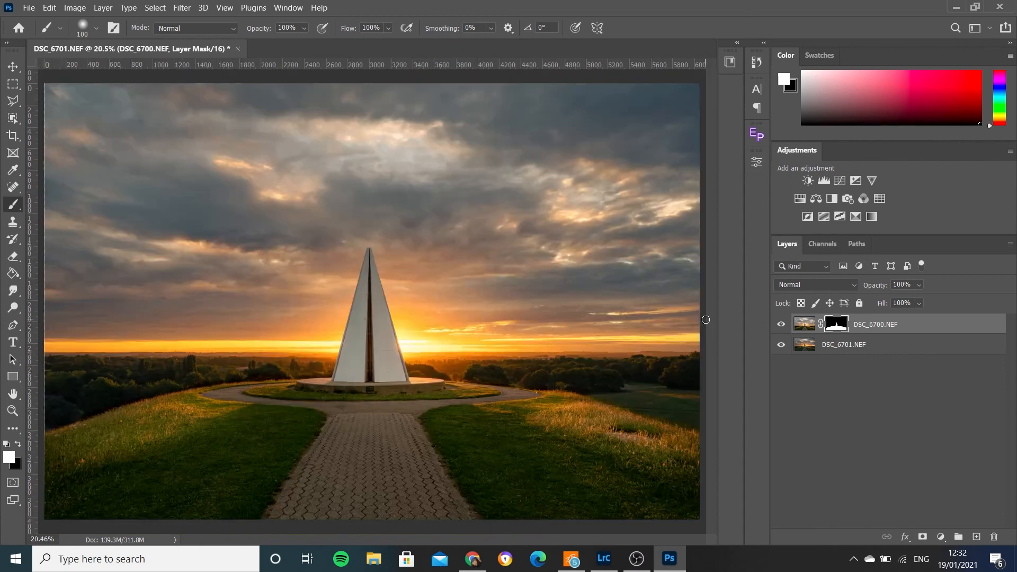
- Remove the dark marks from the monument's faces on the DSC_6700.NEF image with a 25-pixel Spot Healing Brush
left_click_drag(372, 255, 390, 130)
left_click_drag(370, 170, 417, 101)
left_click_drag(378, 206, 316, 360)
mouse_move(365, 249)
left_mouse_down()
mouse_move(411, 341)
mouse_move(386, 326)
left_mouse_up()
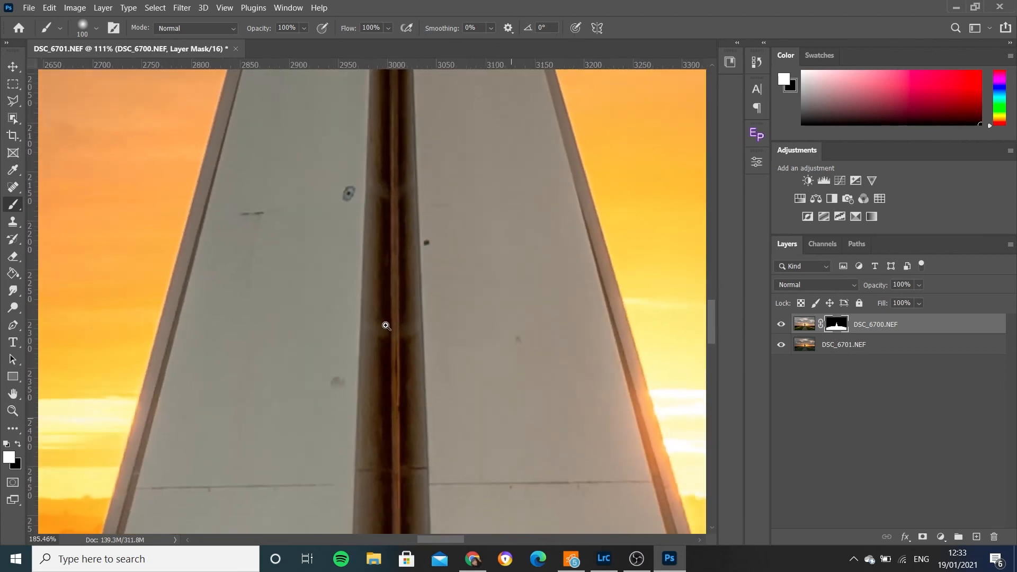
left_click(13, 222)
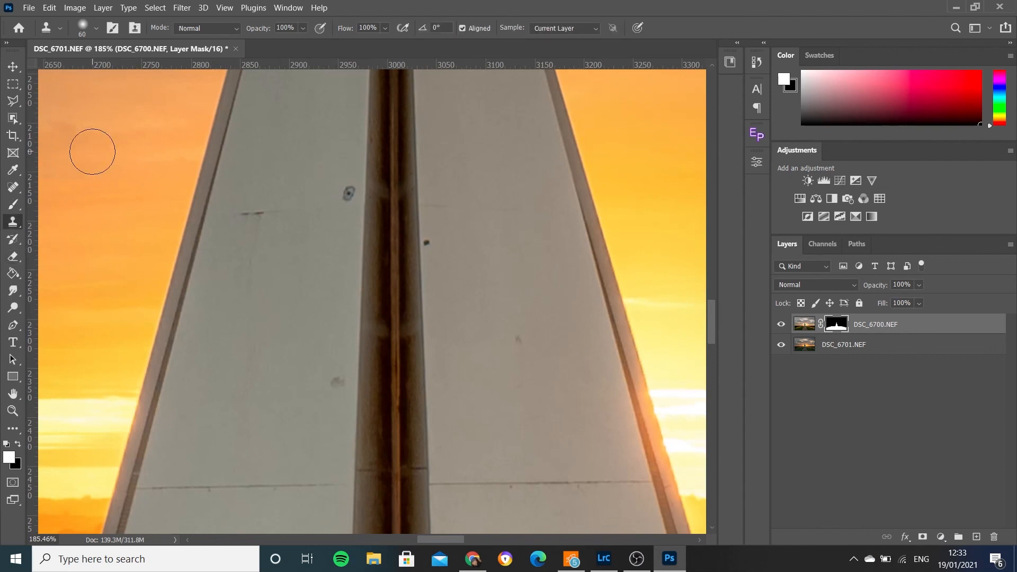
left_click(12, 188)
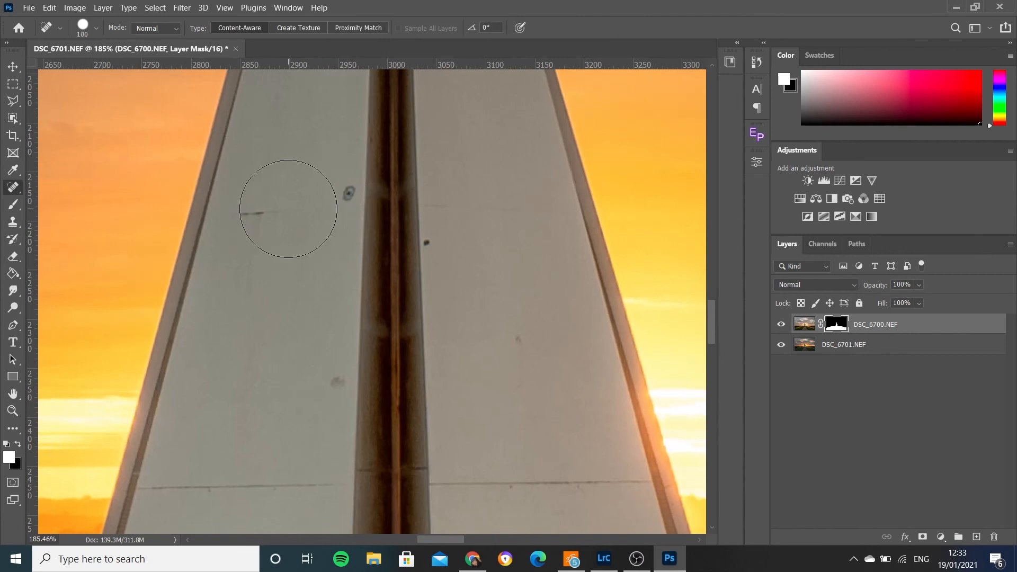
left_click(826, 344)
left_click(802, 327)
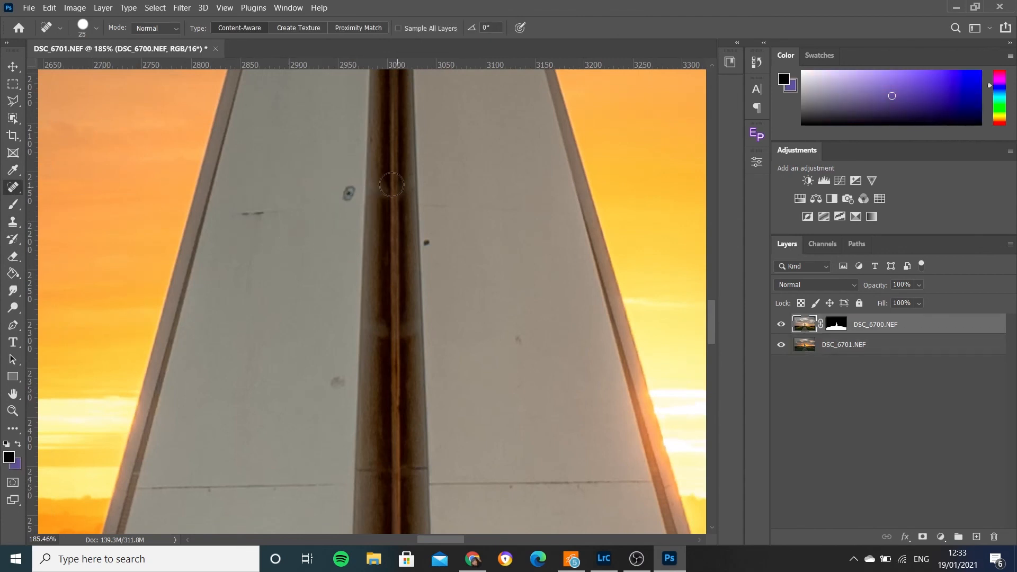
left_click(347, 193)
left_click(335, 381)
left_click(518, 339)
left_click(432, 243)
- Inspect the monument's upper part and save the blended image
left_click_drag(393, 276, 398, 571)
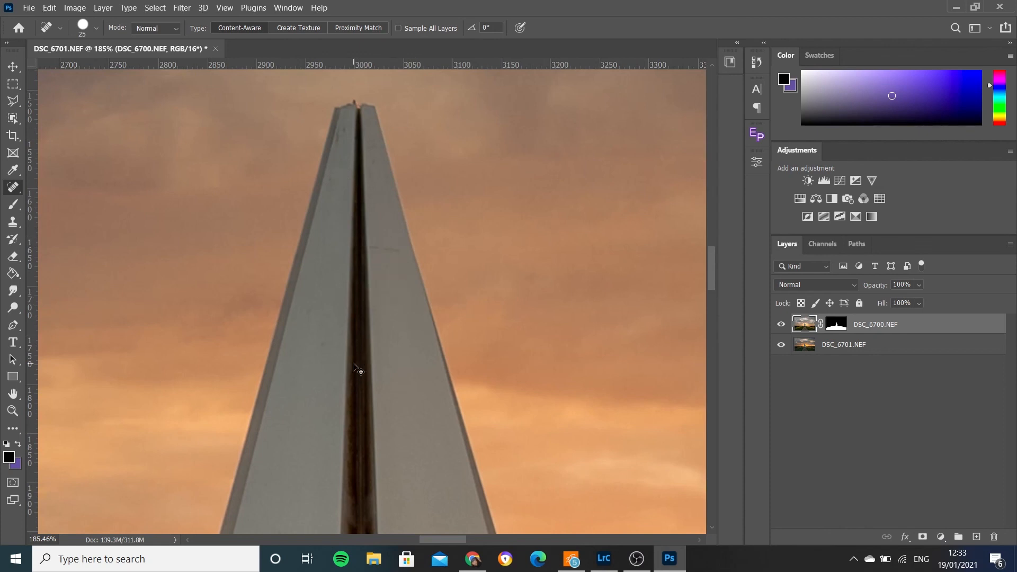
key("ctrl+0")
key("ctrl+s")
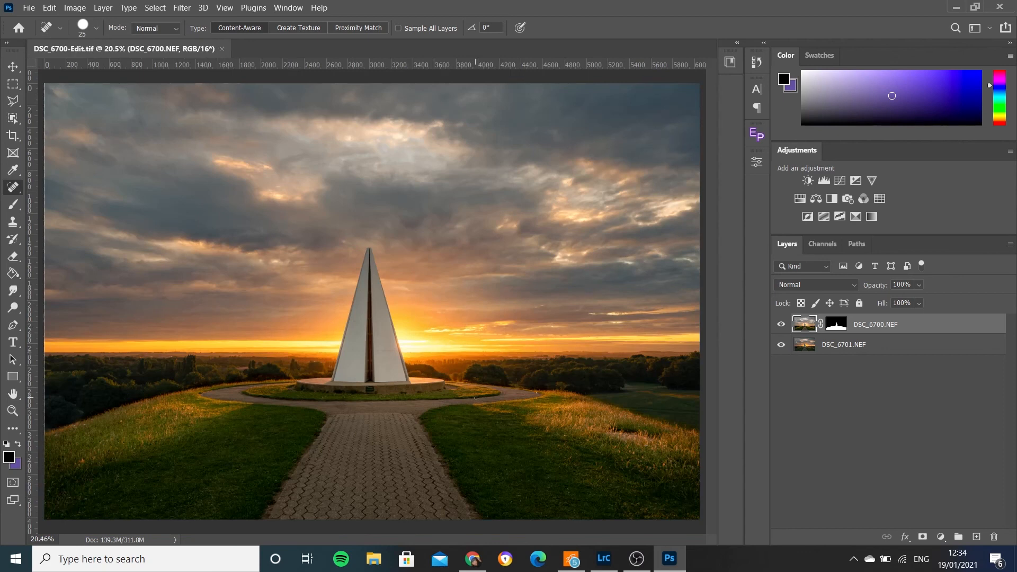